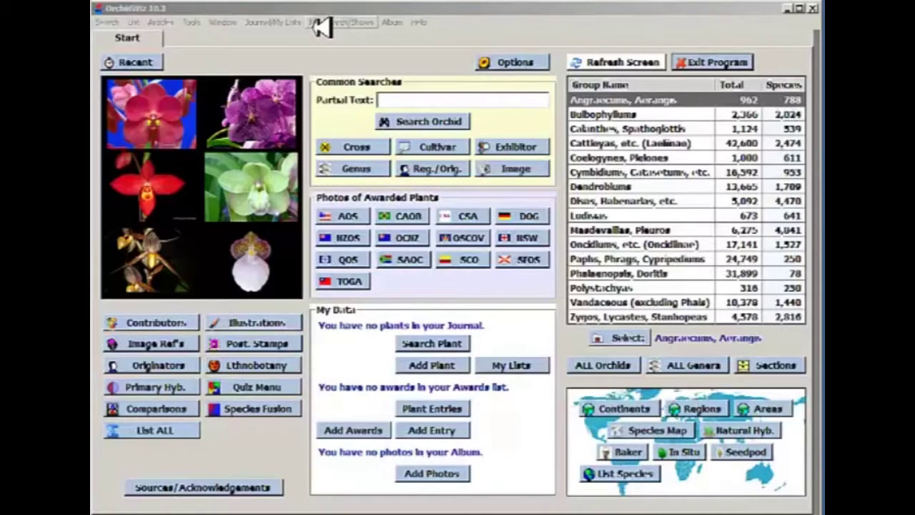
Search for orchid names containing "Inan" and select the hybrid Dendrobium Inangda from the results.
{"action": "left_click", "coordinate": [390, 102]}
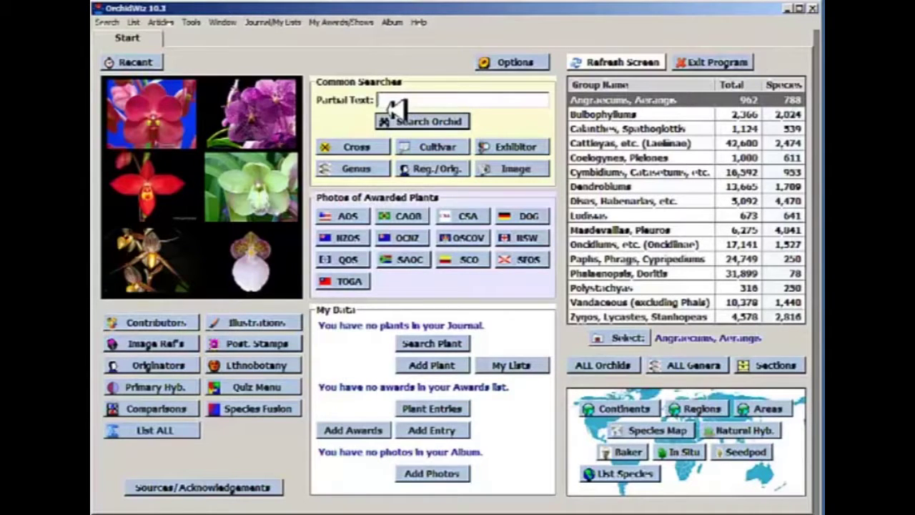
{"action": "type", "text": "Ine"}
{"action": "left_click", "coordinate": [419, 122]}
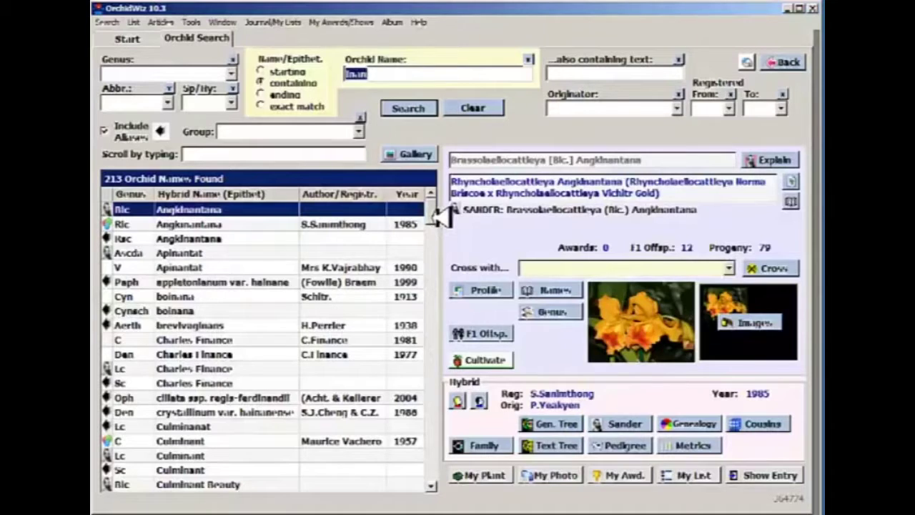
{"action": "left_click_drag", "start_coordinate": [434, 213], "coordinate": [437, 313]}
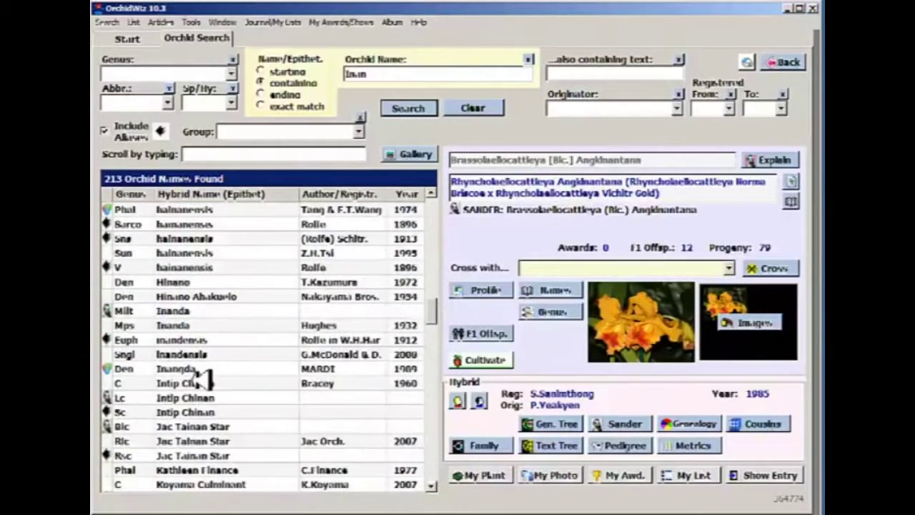
{"action": "left_click", "coordinate": [205, 377]}
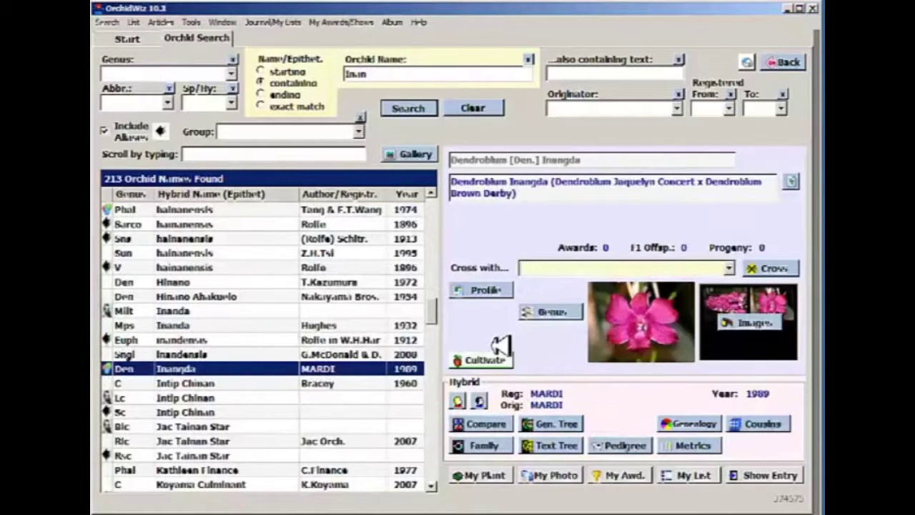
Start a new plant record for Dendrobium Inangda, accepting the default location for the OrchidWiz Journal folder.
{"action": "left_click", "coordinate": [492, 485]}
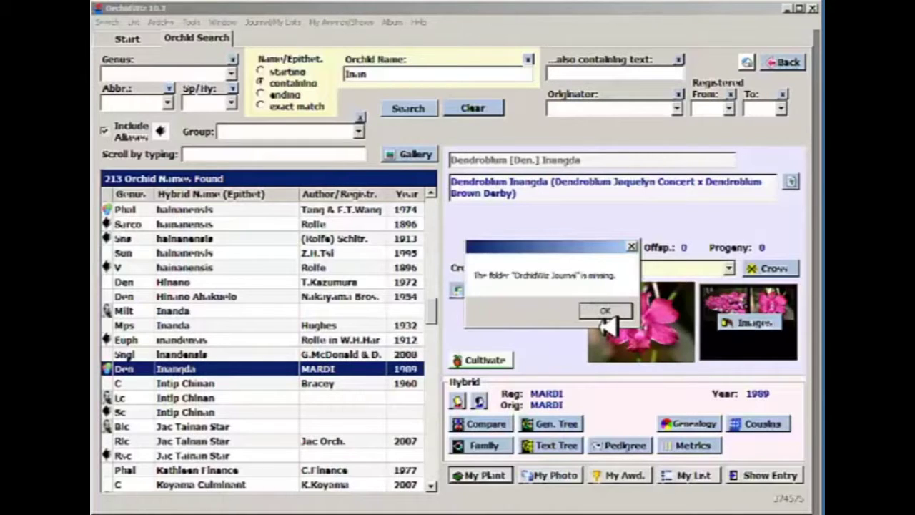
{"action": "left_click", "coordinate": [603, 316]}
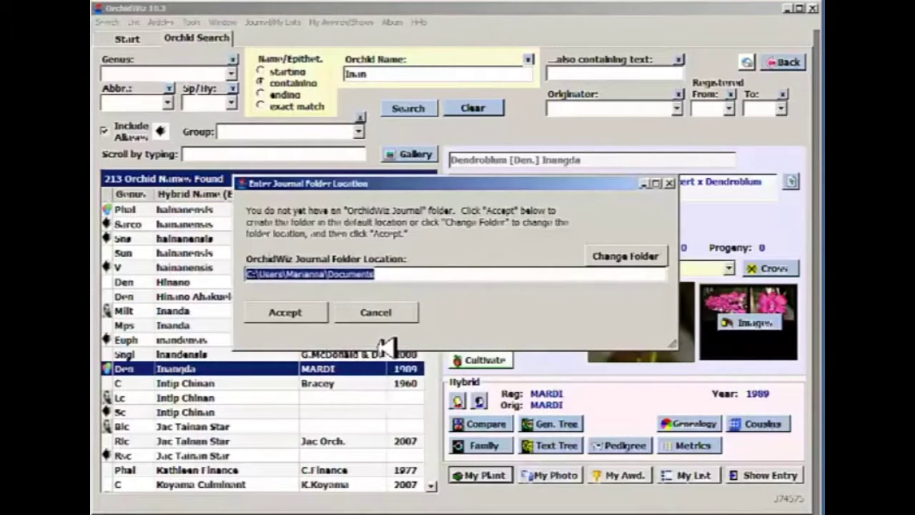
{"action": "left_click", "coordinate": [286, 312]}
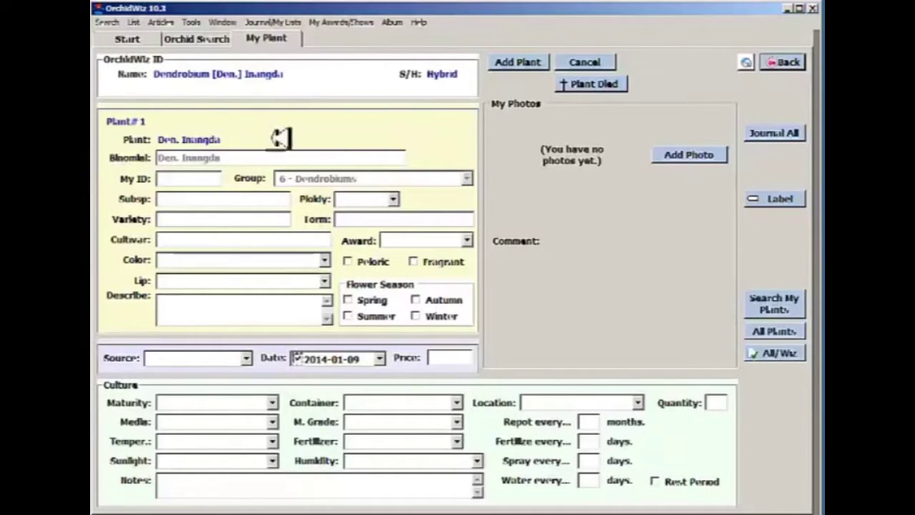
Fill in the plant's details with ID D1234, bright red as color and lip, and Spring and Winter as flower seasons.
{"action": "left_click", "coordinate": [187, 184]}
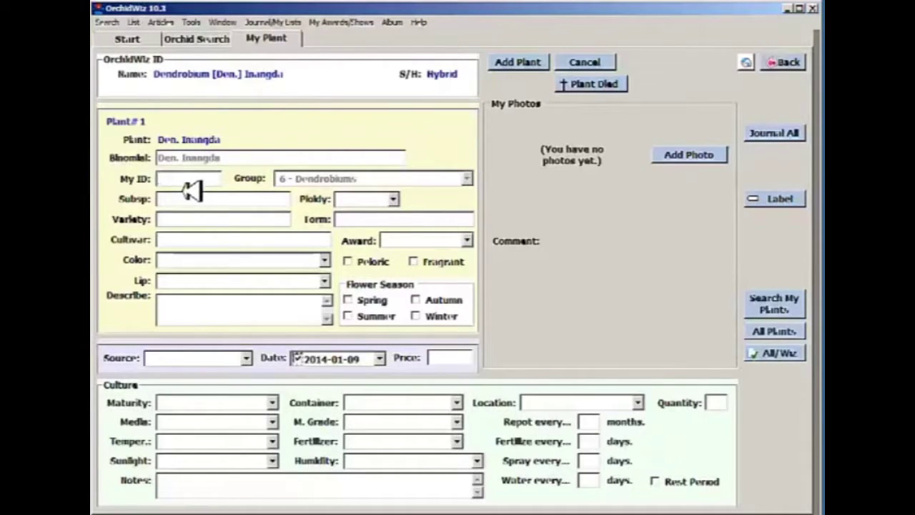
{"action": "type", "text": "D1234"}
{"action": "left_click", "coordinate": [325, 261]}
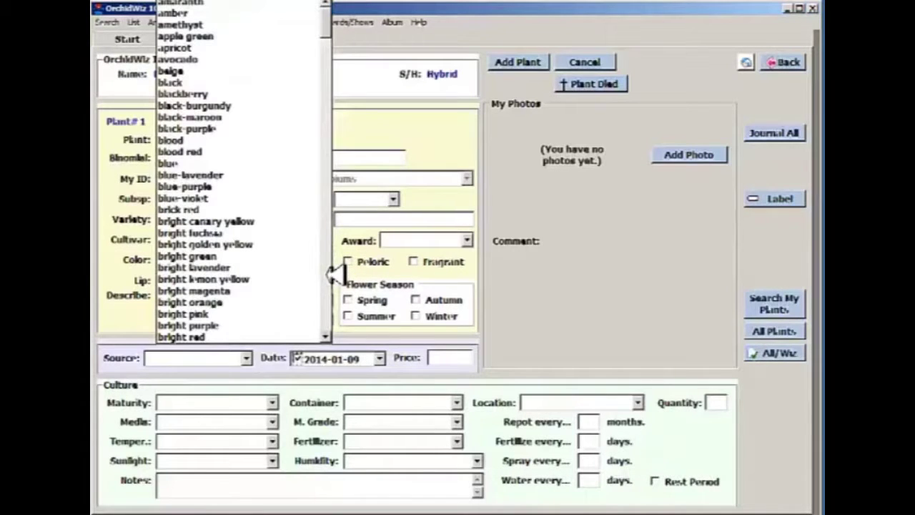
{"action": "left_click", "coordinate": [238, 337]}
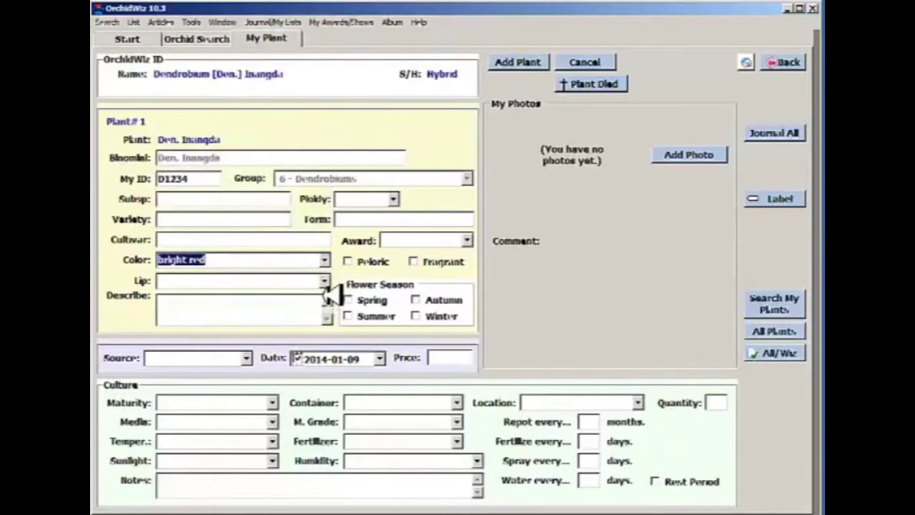
{"action": "left_click", "coordinate": [326, 283]}
{"action": "left_click", "coordinate": [251, 339]}
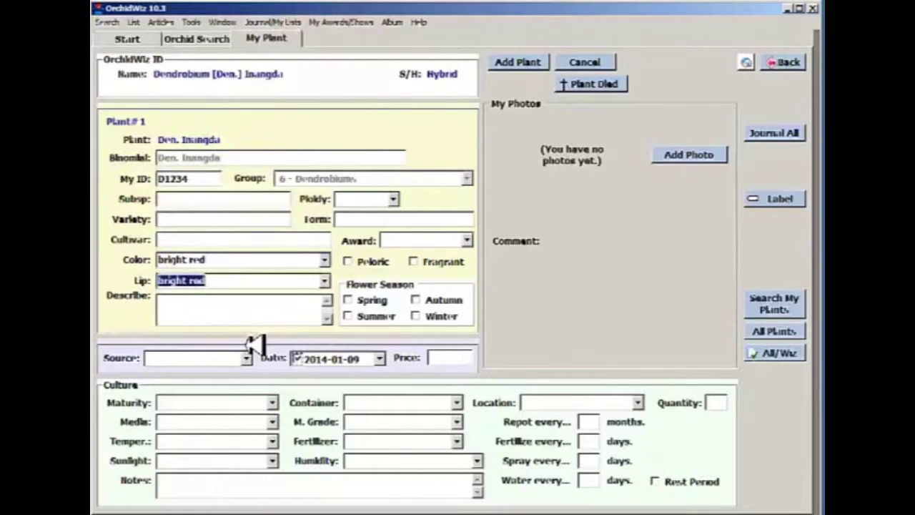
{"action": "left_click", "coordinate": [348, 301]}
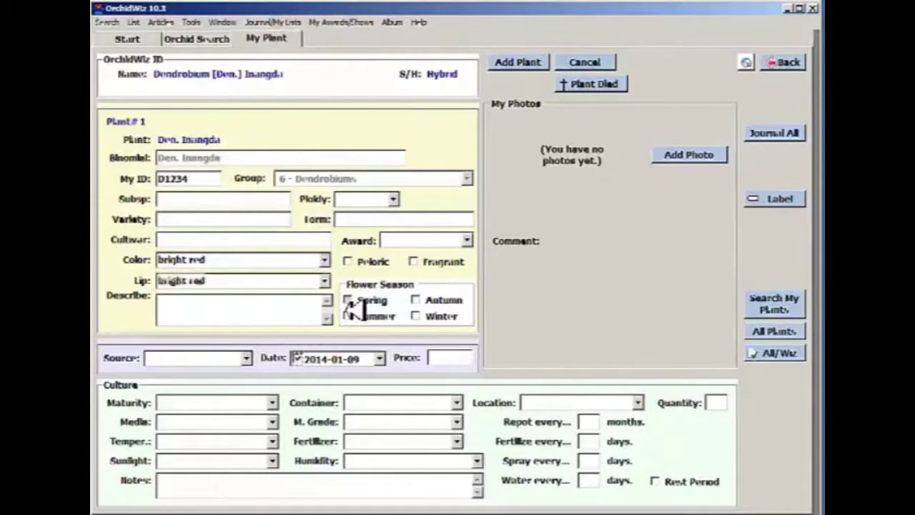
{"action": "left_click", "coordinate": [418, 317]}
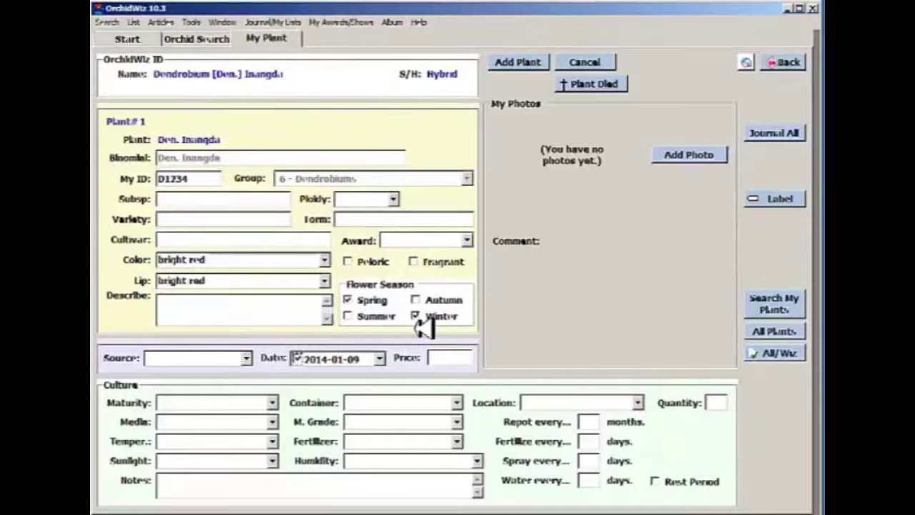
Add a new plant source named Fancy Orchids with source code FO and close the source entry dialog.
{"action": "left_click", "coordinate": [246, 359]}
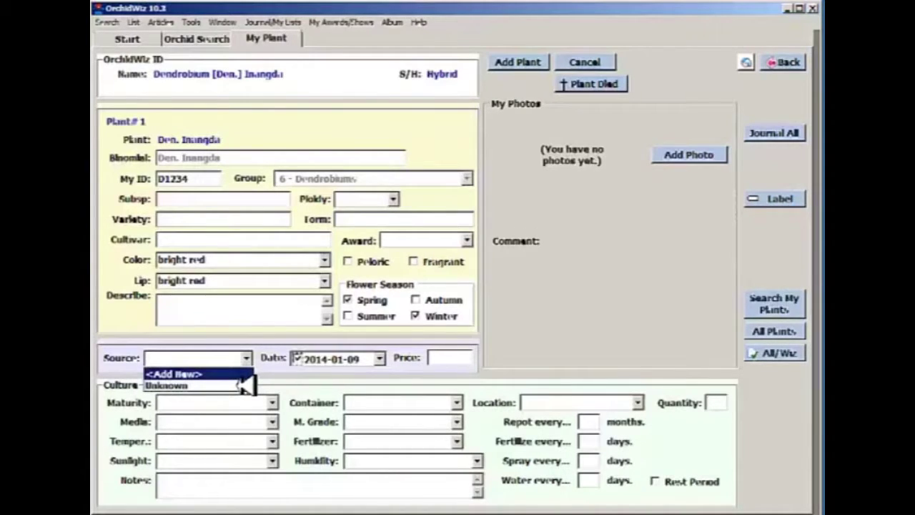
{"action": "left_click", "coordinate": [242, 379]}
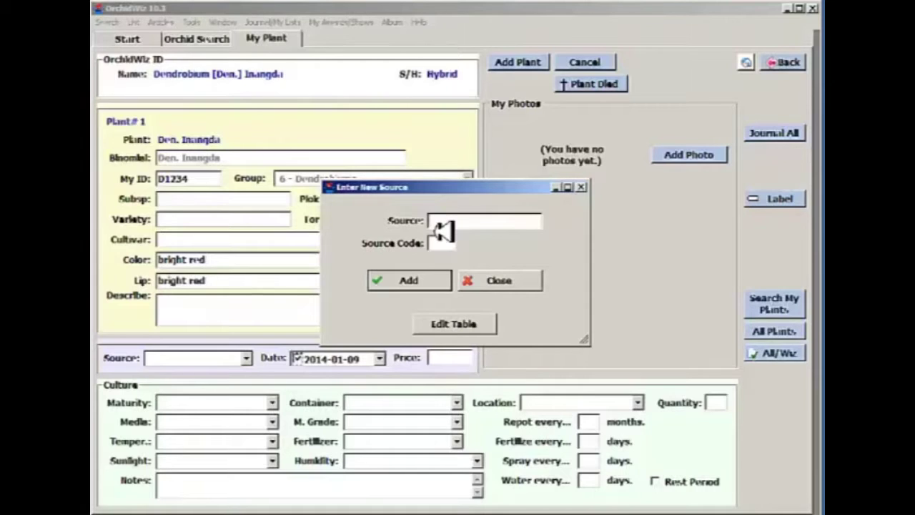
{"action": "type", "text": "Fancy Orchids"}
{"action": "key", "text": "Tab"}
{"action": "type", "text": "FO"}
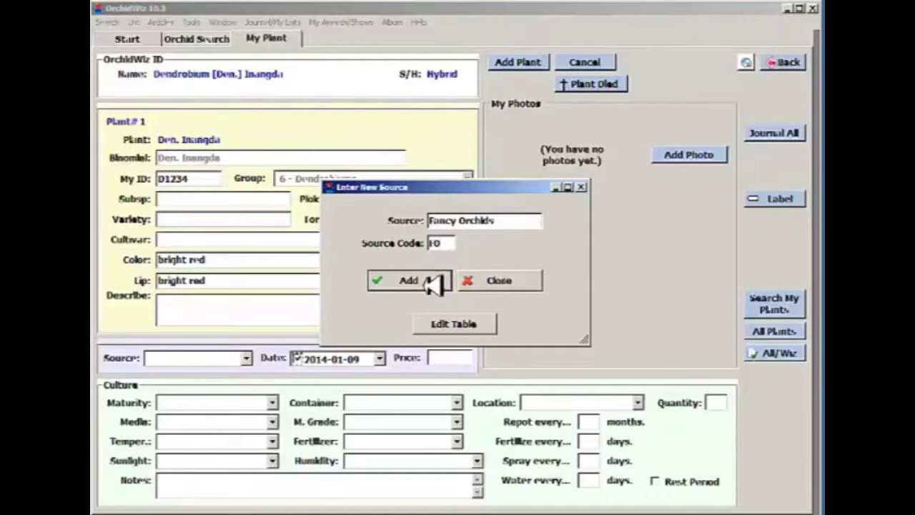
{"action": "left_click", "coordinate": [427, 285]}
{"action": "left_click", "coordinate": [427, 284]}
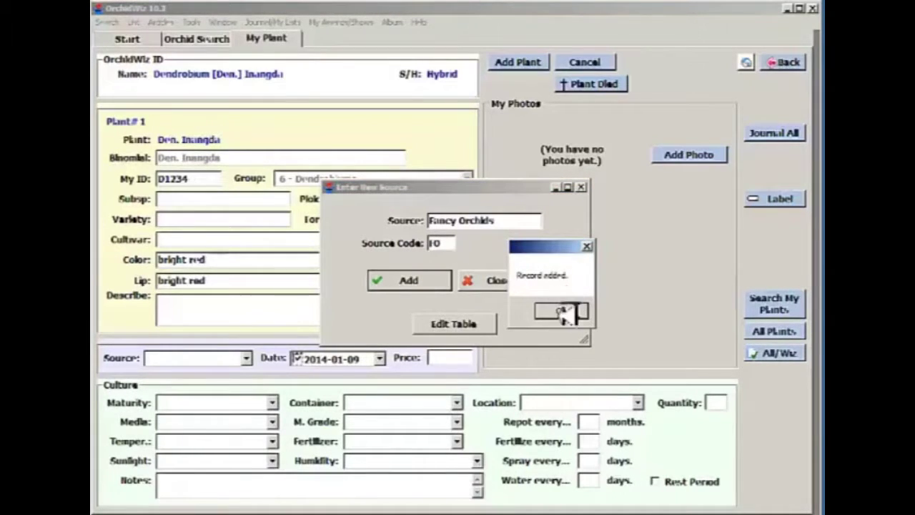
{"action": "left_click", "coordinate": [562, 313]}
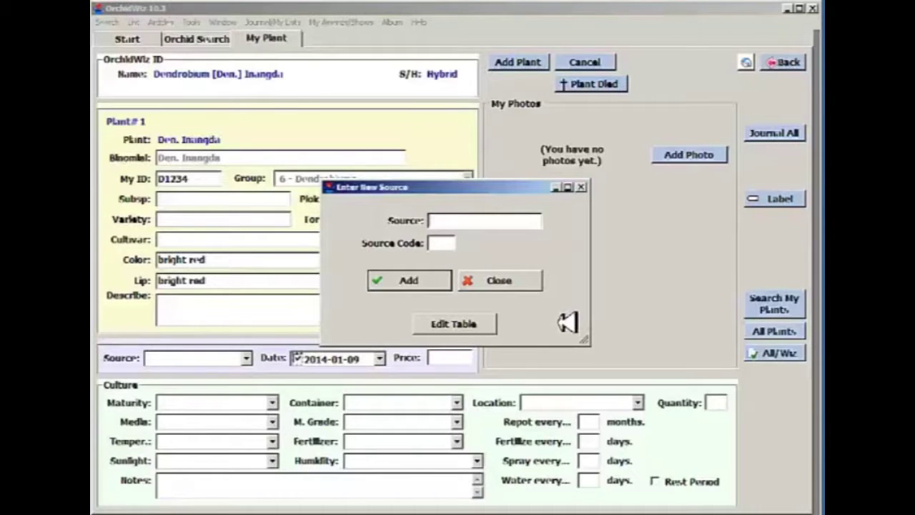
{"action": "left_click", "coordinate": [506, 285]}
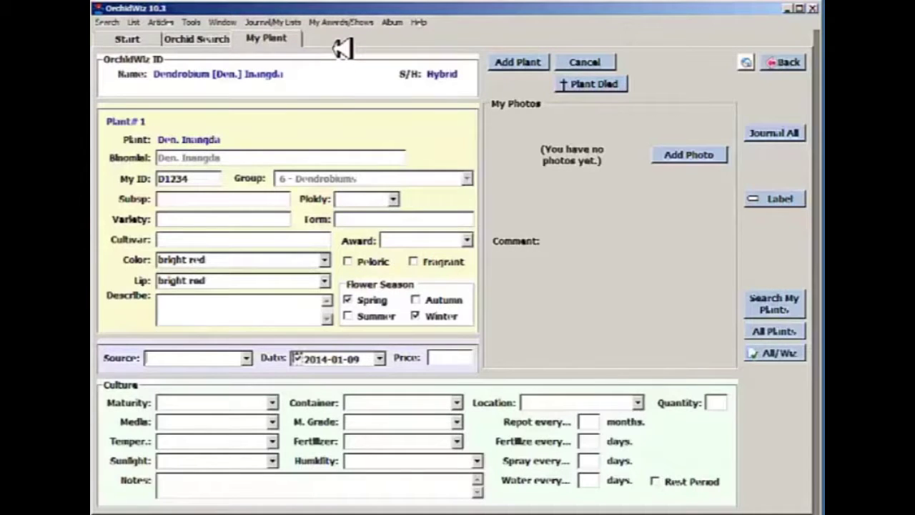
Add Large Green House with code LGH to the journal's location field names and return to the plant record.
{"action": "left_click", "coordinate": [293, 23]}
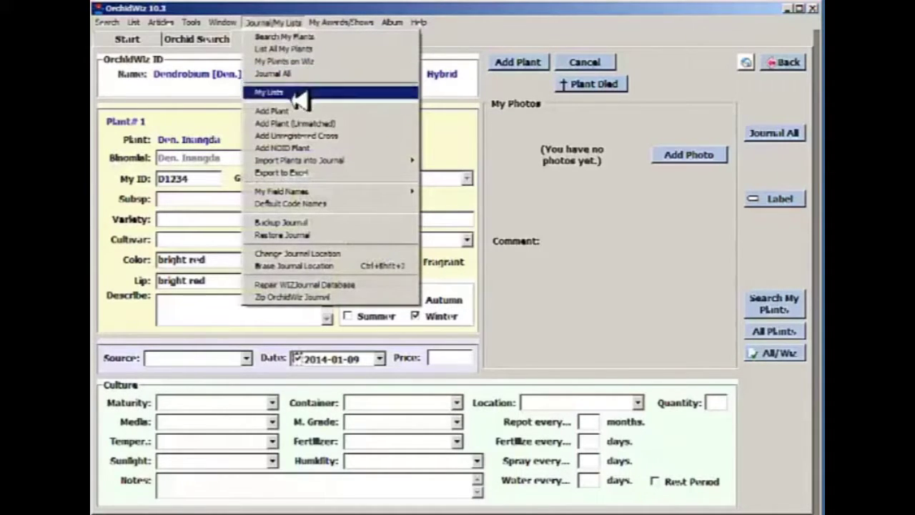
{"action": "mouse_move", "coordinate": [304, 205]}
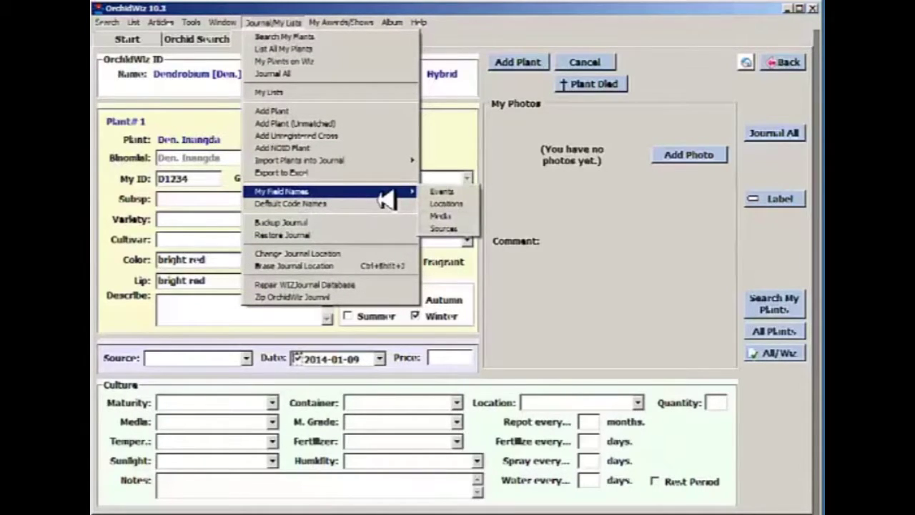
{"action": "left_click", "coordinate": [471, 206]}
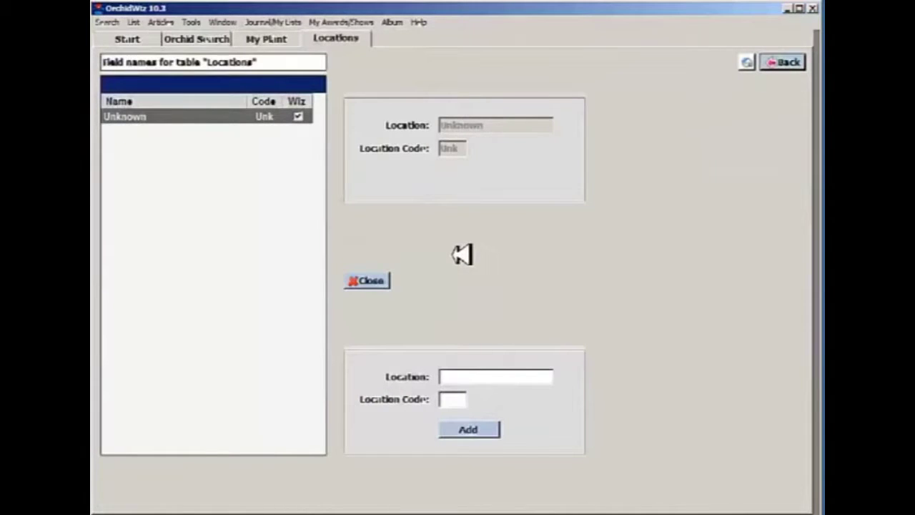
{"action": "left_click", "coordinate": [469, 384]}
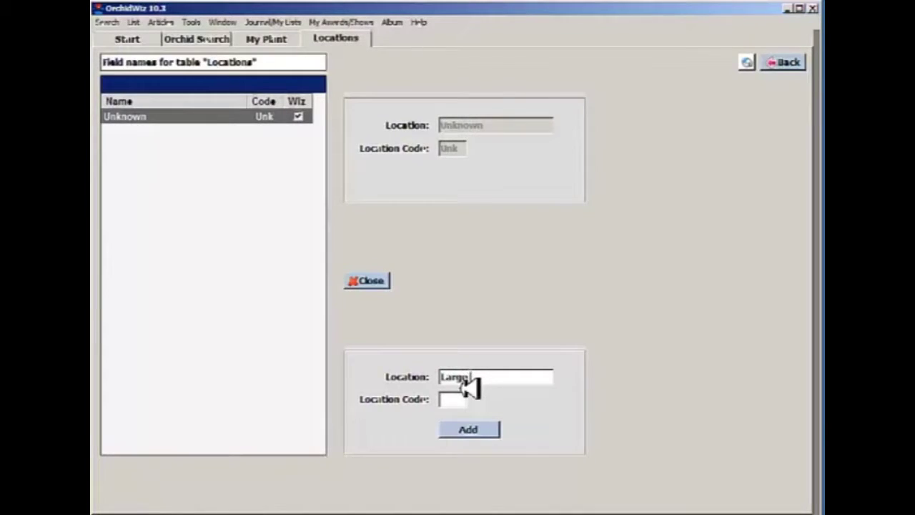
{"action": "type", "text": "Large Green House"}
{"action": "left_click", "coordinate": [455, 403]}
{"action": "type", "text": "LGH"}
{"action": "left_click", "coordinate": [474, 434]}
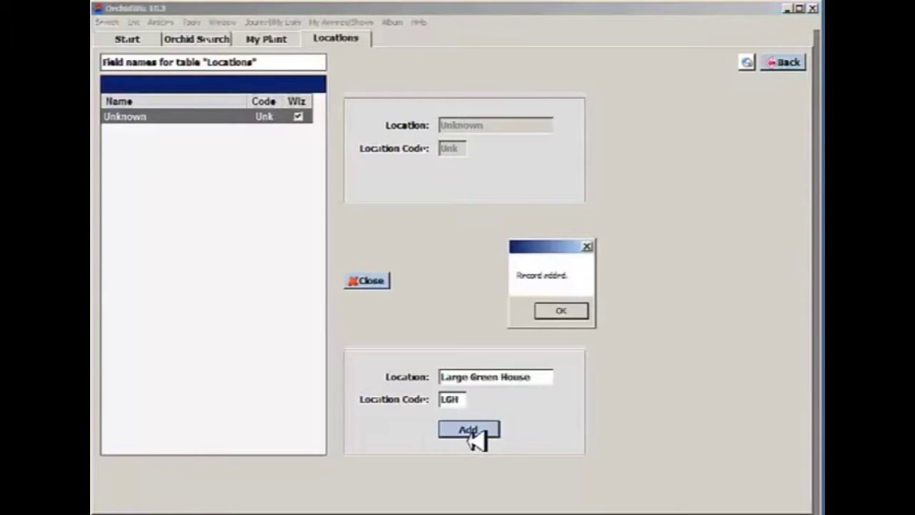
{"action": "left_click", "coordinate": [561, 310]}
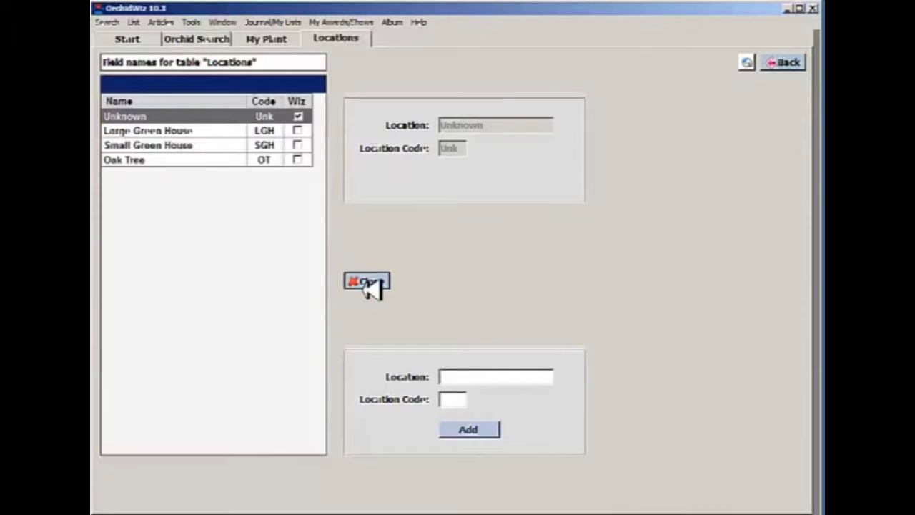
{"action": "left_click", "coordinate": [371, 281]}
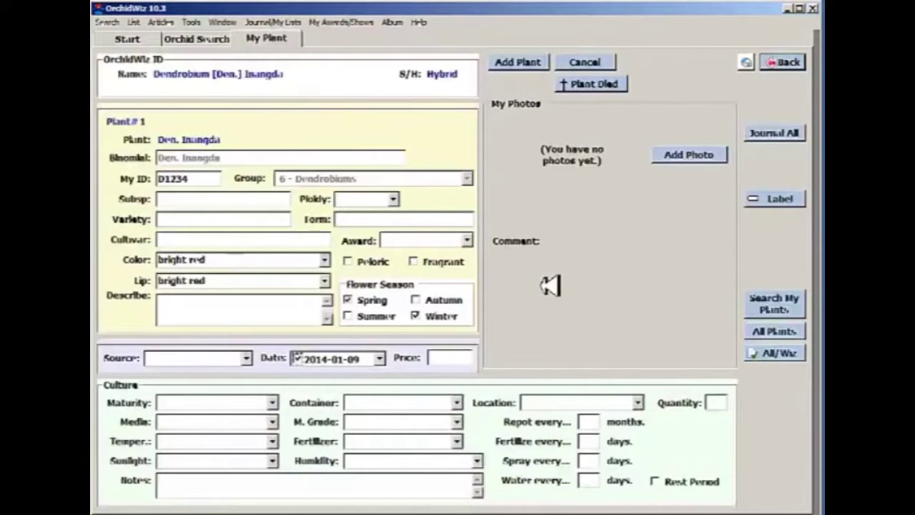
Set the plant's source to Fancy Orchids, the acquisition date to 2014-01-01 and the price to 95.
{"action": "left_click", "coordinate": [246, 358]}
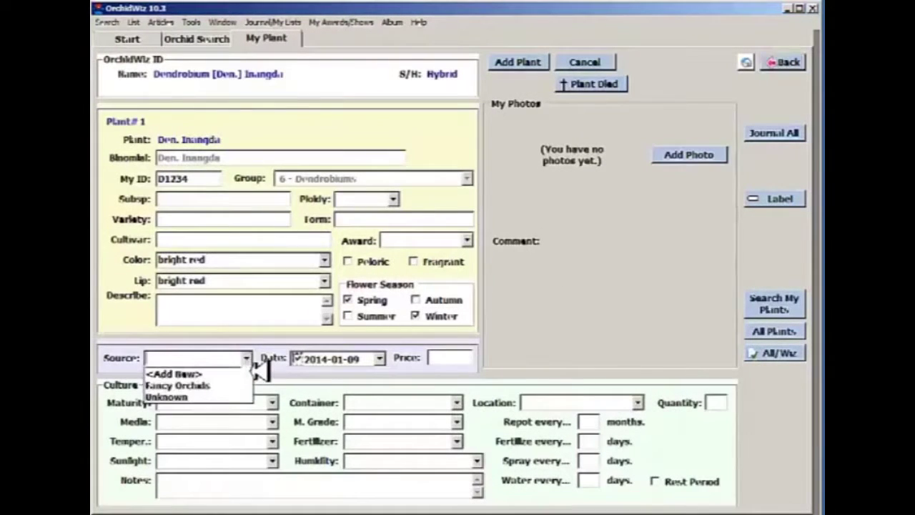
{"action": "left_click", "coordinate": [226, 387]}
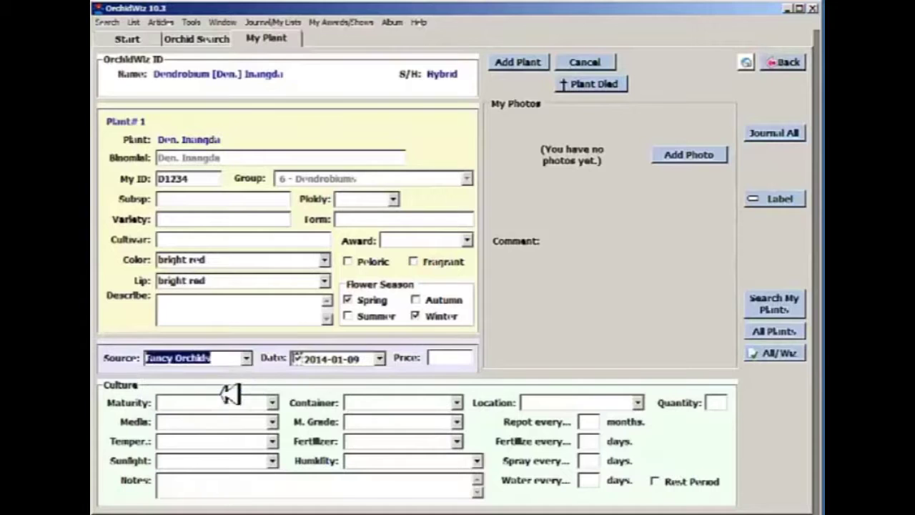
{"action": "left_click", "coordinate": [380, 359]}
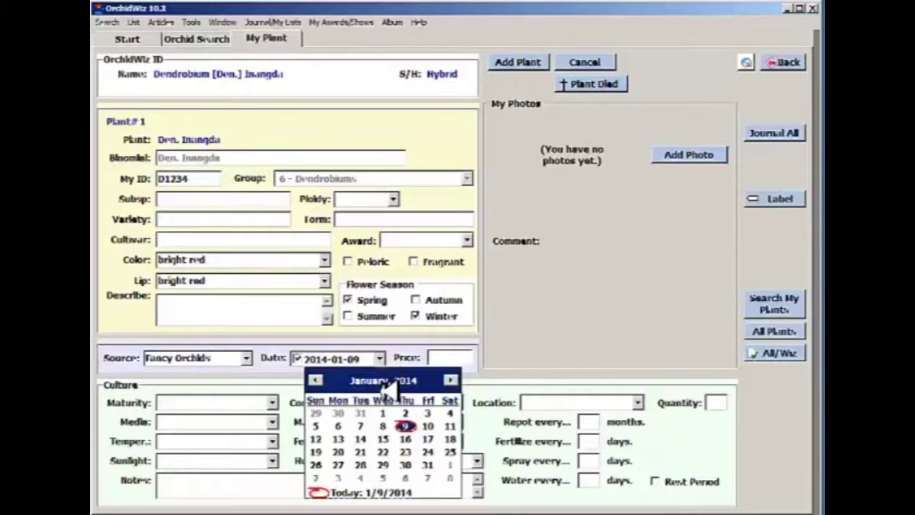
{"action": "left_click", "coordinate": [384, 414]}
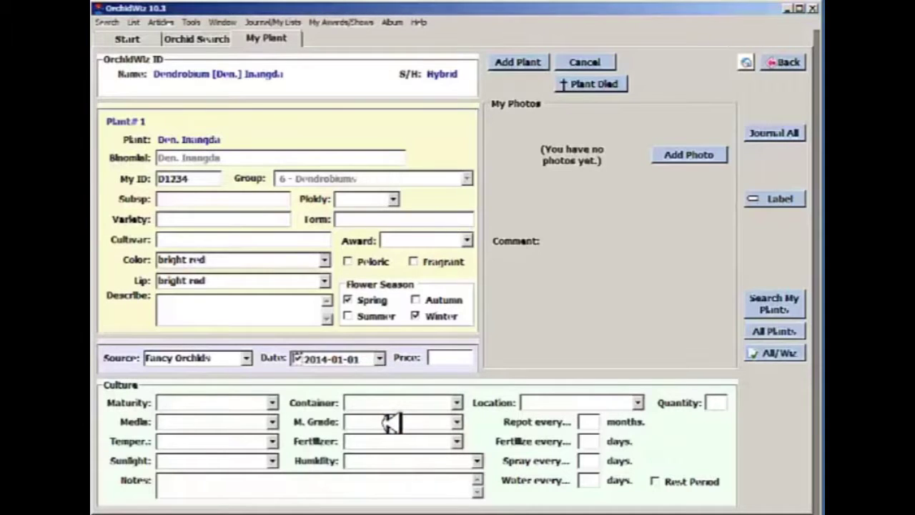
{"action": "left_click", "coordinate": [456, 361]}
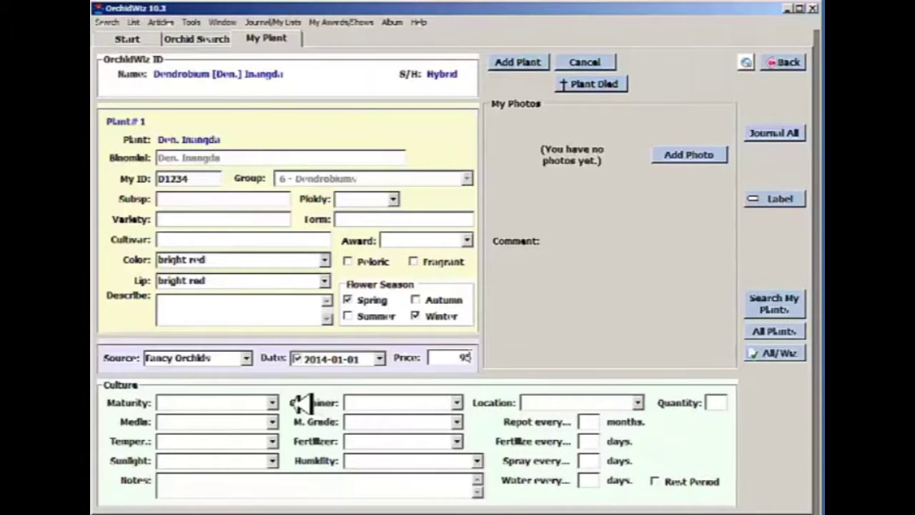
Set the plant's culture maturity to Blooming Size and its media to Lava Rock.
{"action": "left_click", "coordinate": [273, 404]}
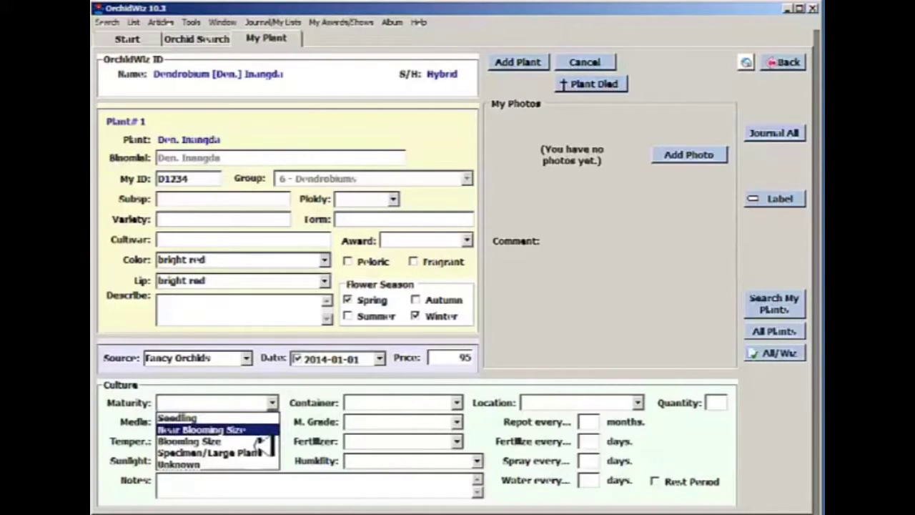
{"action": "left_click", "coordinate": [260, 442]}
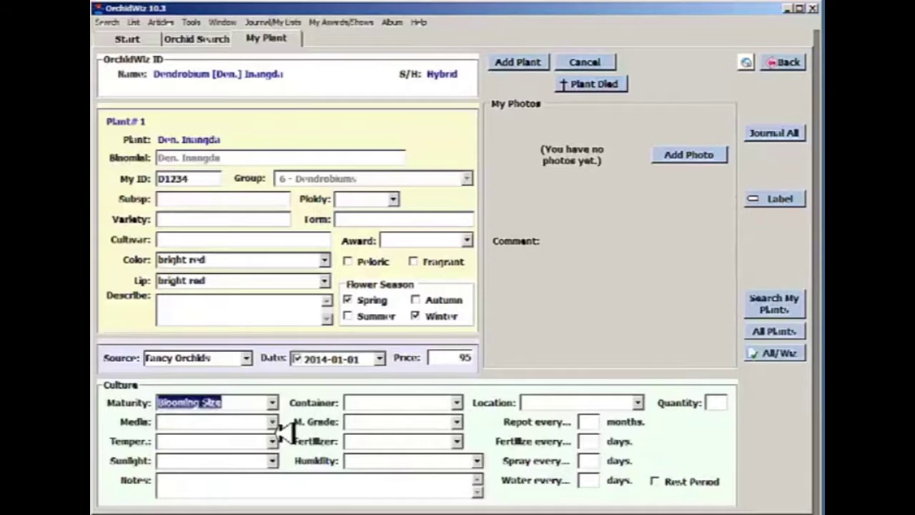
{"action": "left_click", "coordinate": [272, 421]}
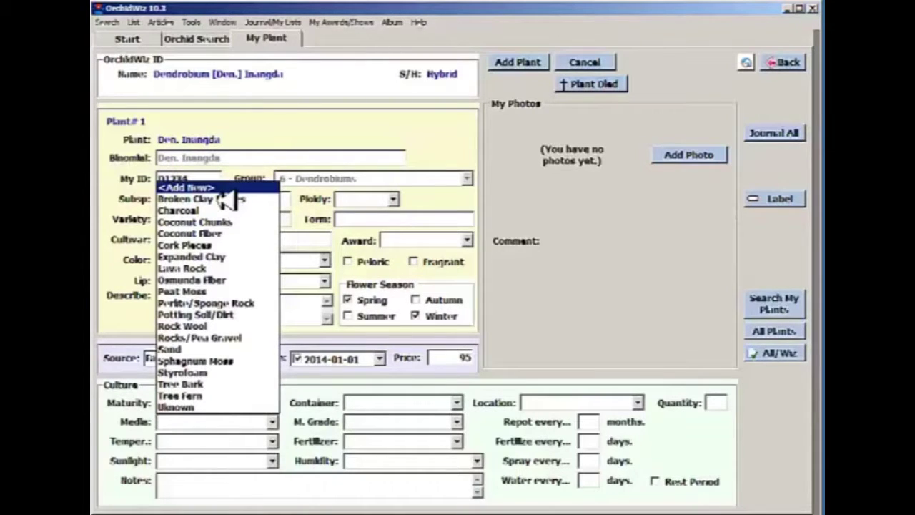
{"action": "left_click", "coordinate": [218, 268]}
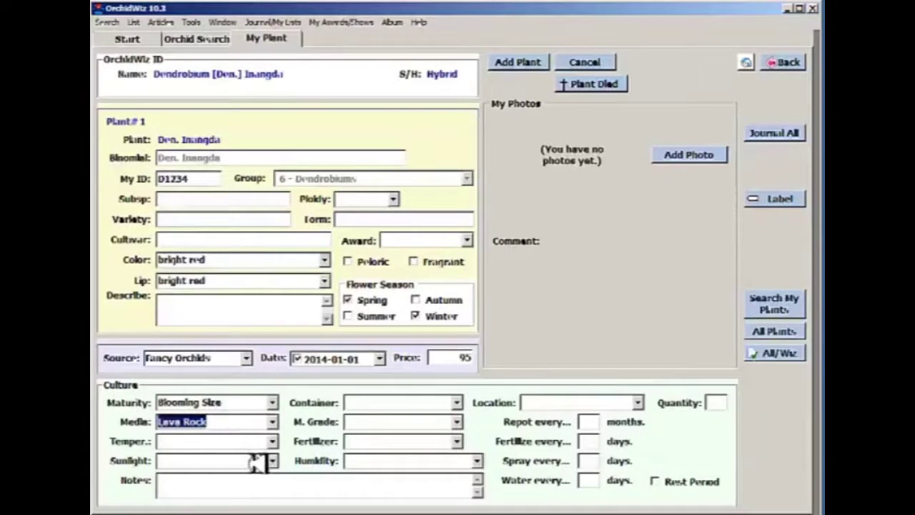
Set the plant's culture temperature to Intermediate and its sunlight to Bright Indirect Light.
{"action": "left_click", "coordinate": [272, 441]}
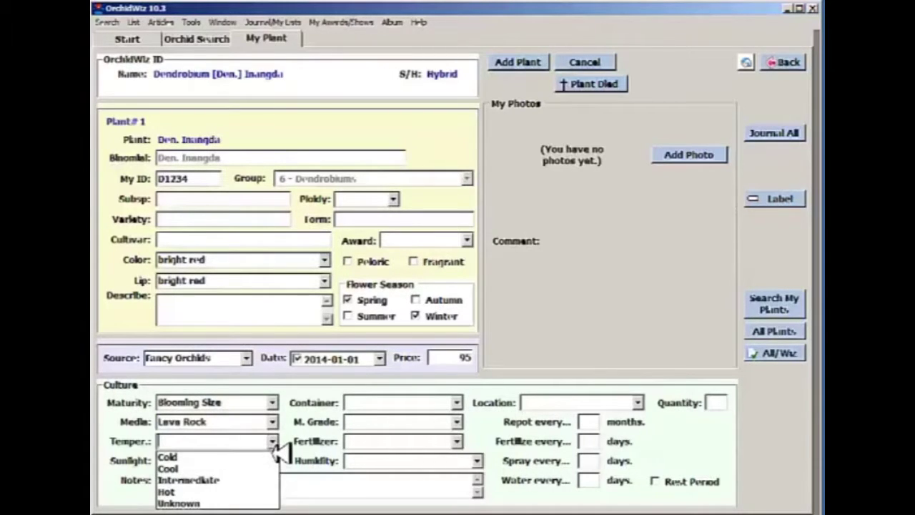
{"action": "left_click", "coordinate": [207, 480]}
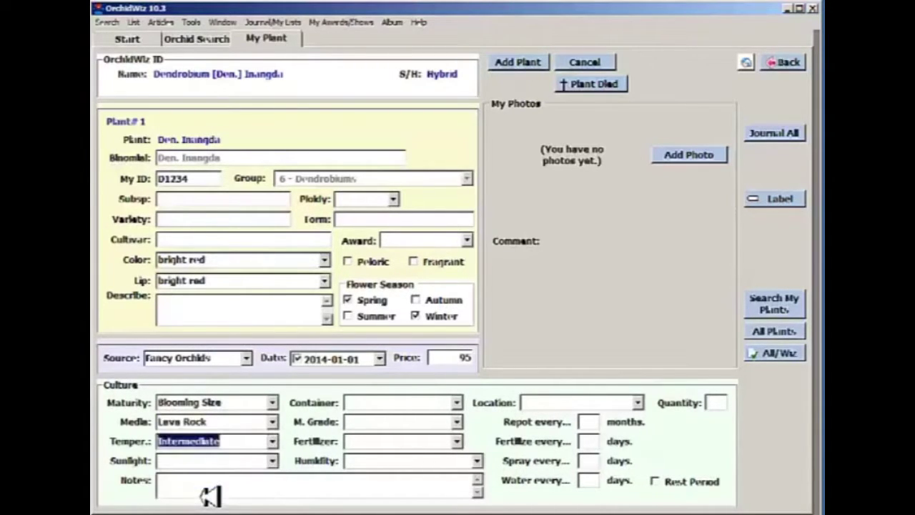
{"action": "left_click", "coordinate": [272, 461]}
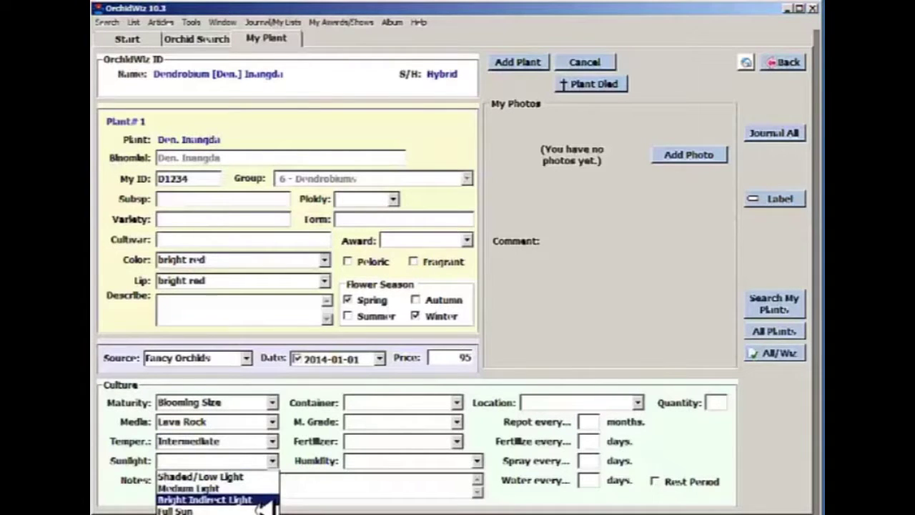
{"action": "left_click", "coordinate": [262, 500]}
Set the container to Plastic: 3" Pot, media grade to Coarse/Large, fertilizer to 1/2 Strength and humidity to 70% to 80% Humidity.
{"action": "left_click", "coordinate": [457, 404]}
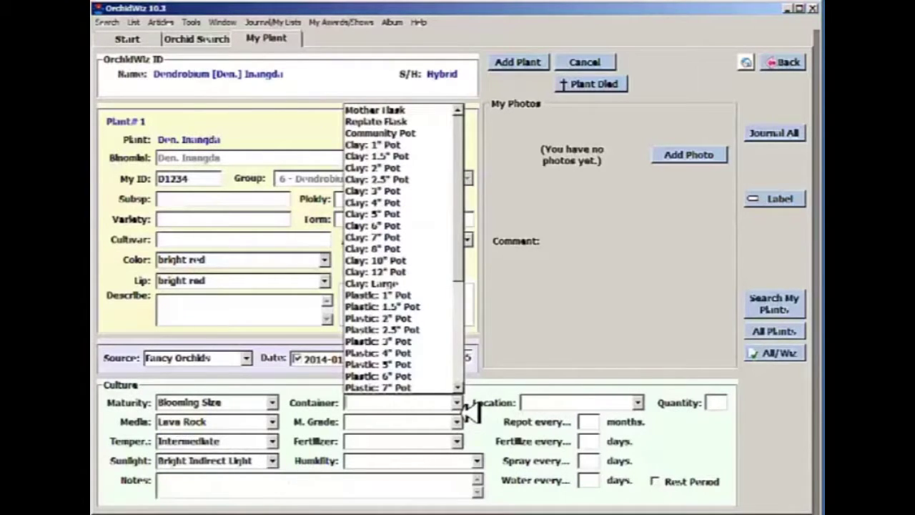
{"action": "left_click", "coordinate": [439, 348]}
{"action": "left_click", "coordinate": [458, 442]}
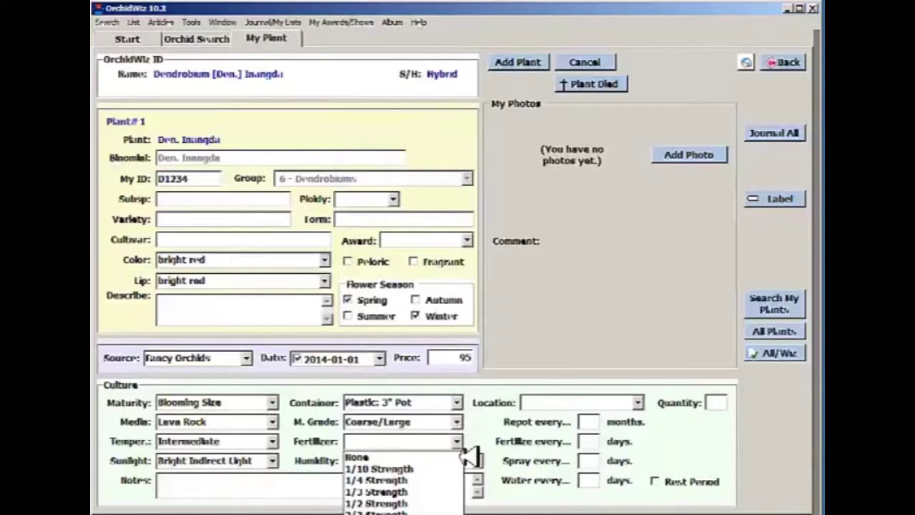
{"action": "left_click", "coordinate": [416, 505]}
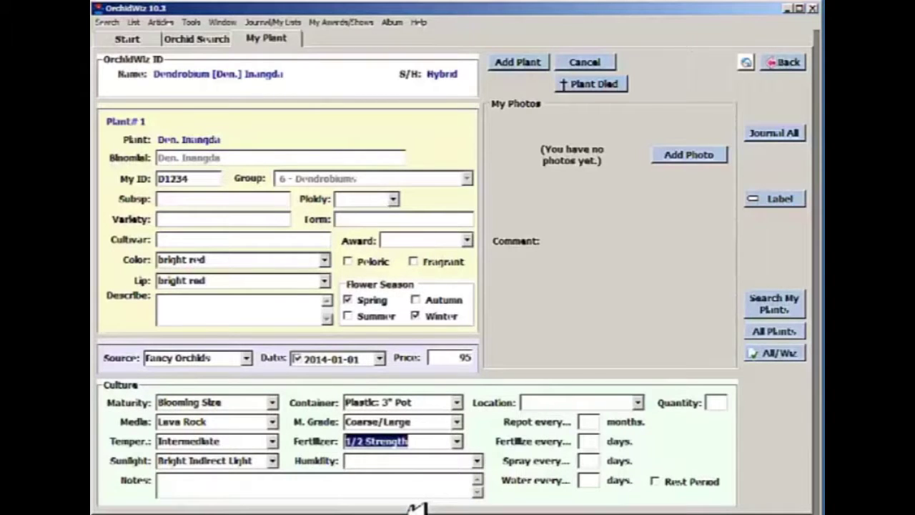
{"action": "left_click", "coordinate": [477, 463]}
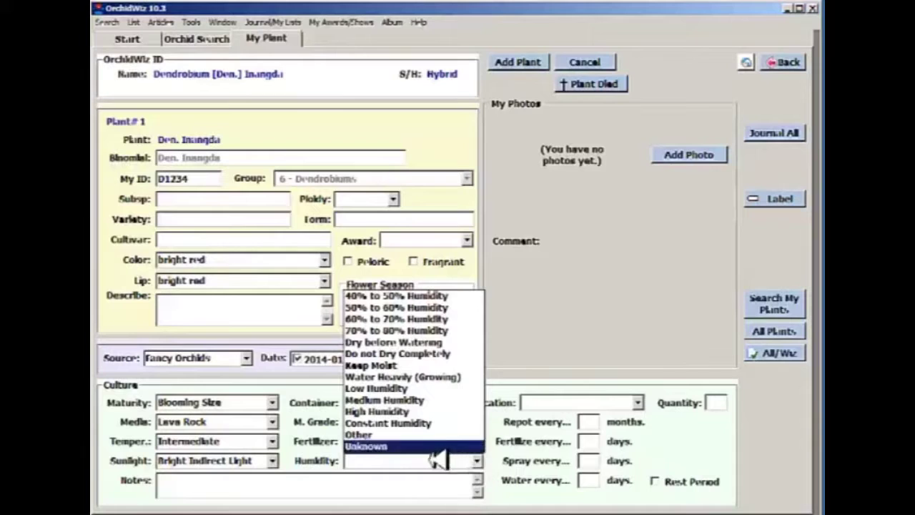
{"action": "left_click", "coordinate": [436, 331]}
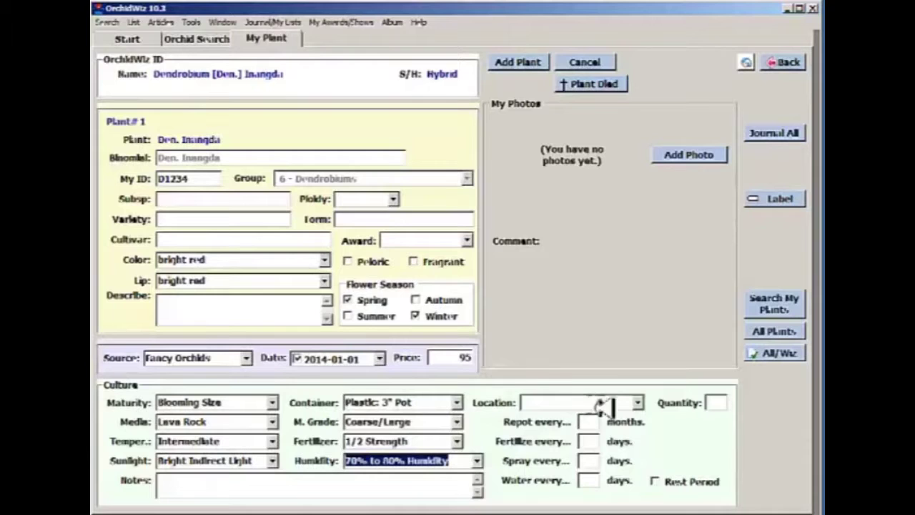
Set location Unknown, quantity 1, repotting every 12 months, fertilizing every 7, spraying every 3 and watering every 5 days, and add the plant.
{"action": "left_click", "coordinate": [640, 405]}
{"action": "left_click", "coordinate": [563, 429]}
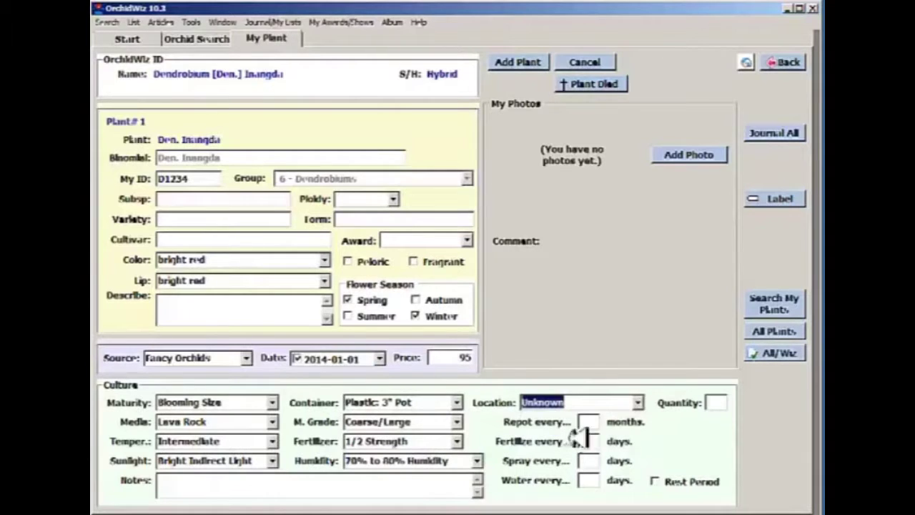
{"action": "left_click", "coordinate": [597, 427]}
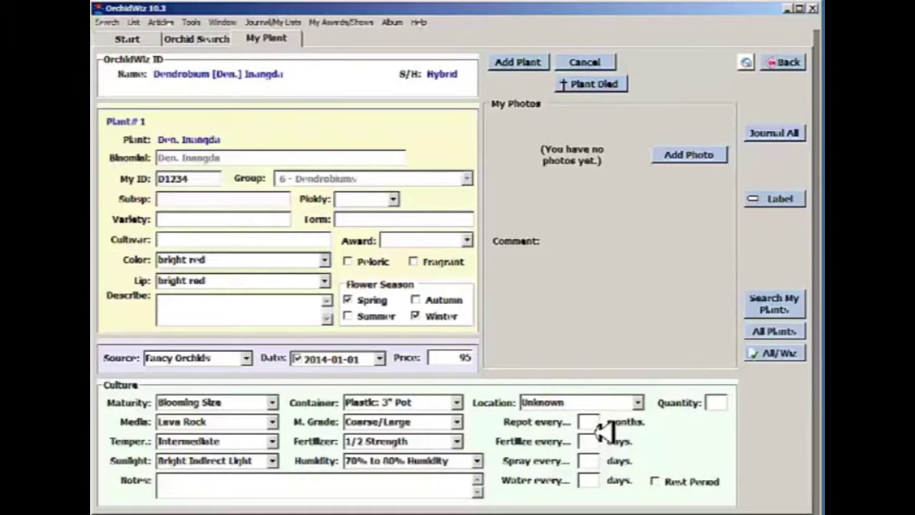
{"action": "type", "text": "12"}
{"action": "key", "text": "Tab"}
{"action": "type", "text": "7"}
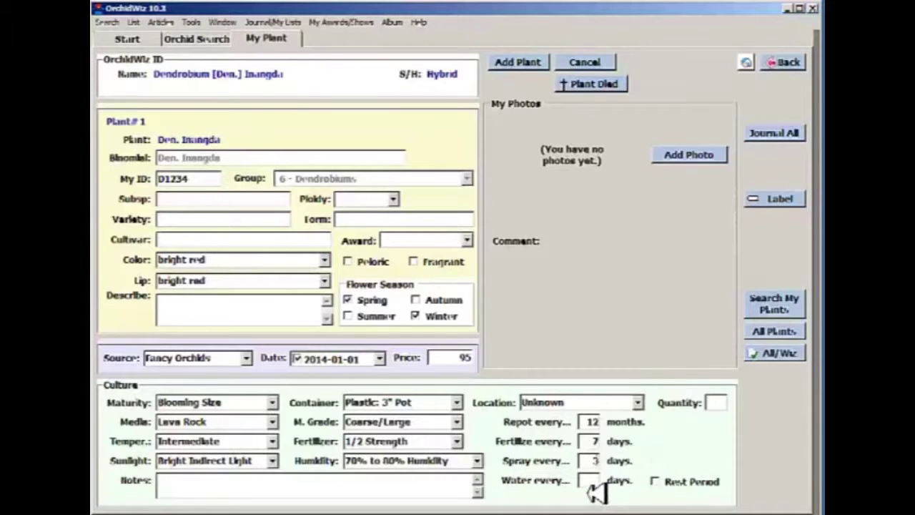
{"action": "type", "text": "5"}
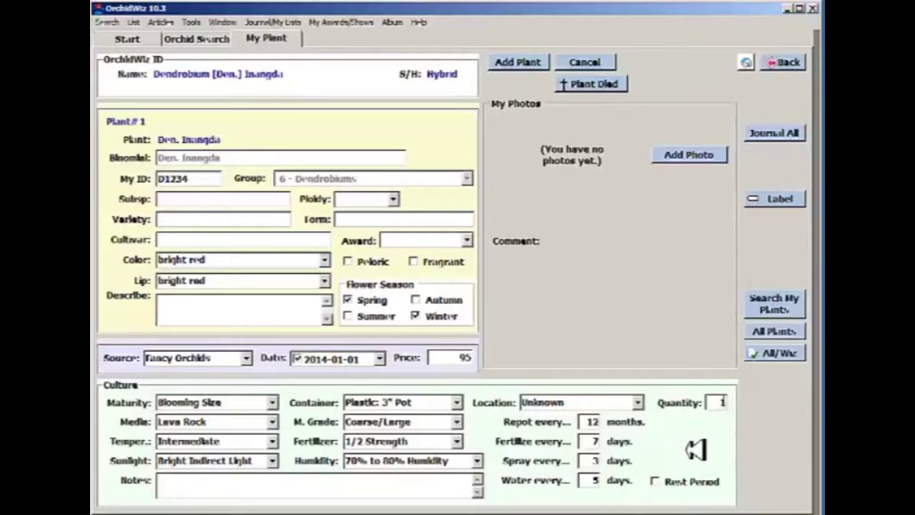
{"action": "left_click", "coordinate": [535, 69]}
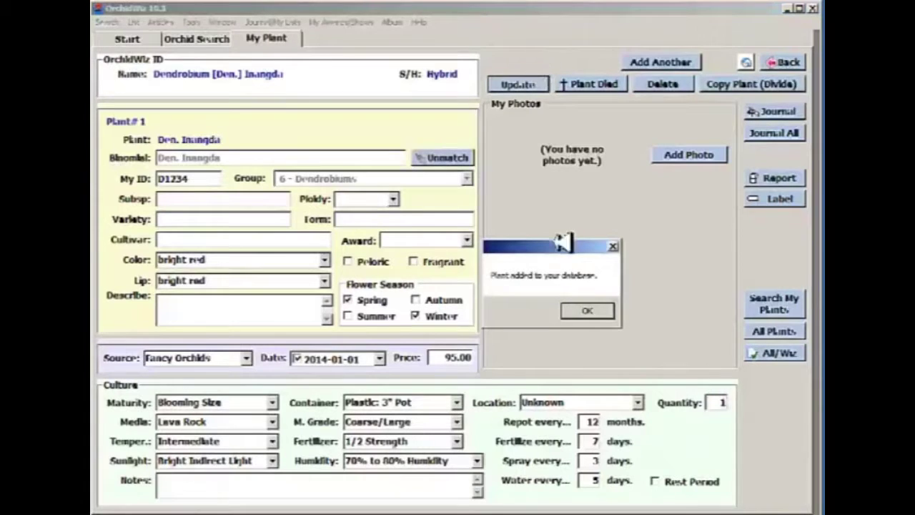
{"action": "left_click", "coordinate": [590, 313]}
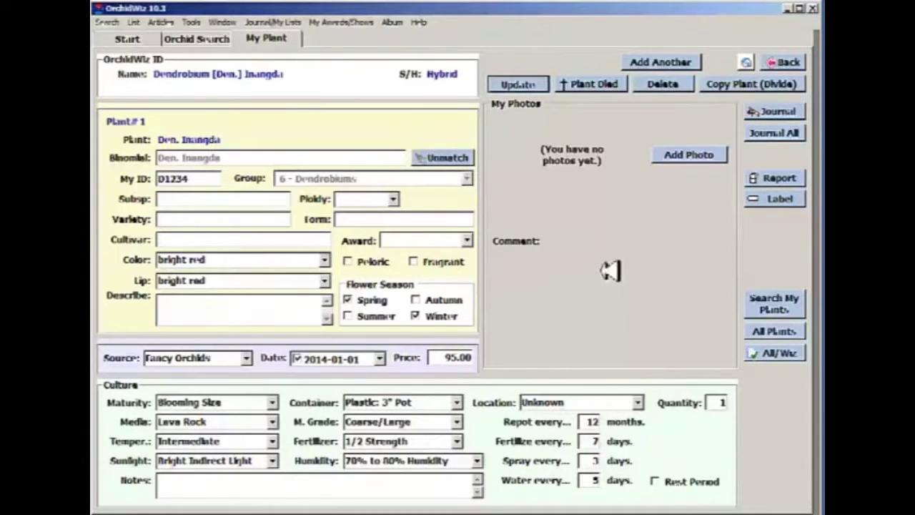
Add the photo IMG_4673.JPG to the plant record with the comment 1/1/2014.
{"action": "left_click", "coordinate": [690, 155]}
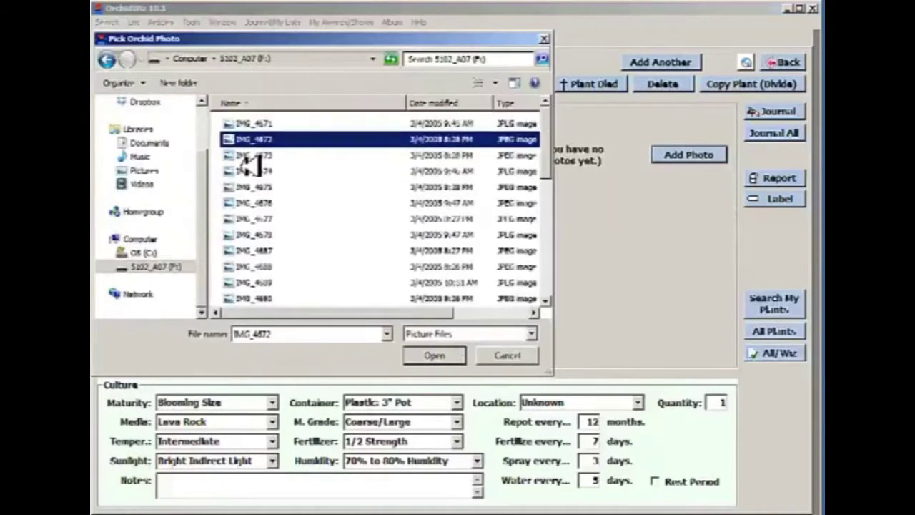
{"action": "left_click", "coordinate": [245, 157]}
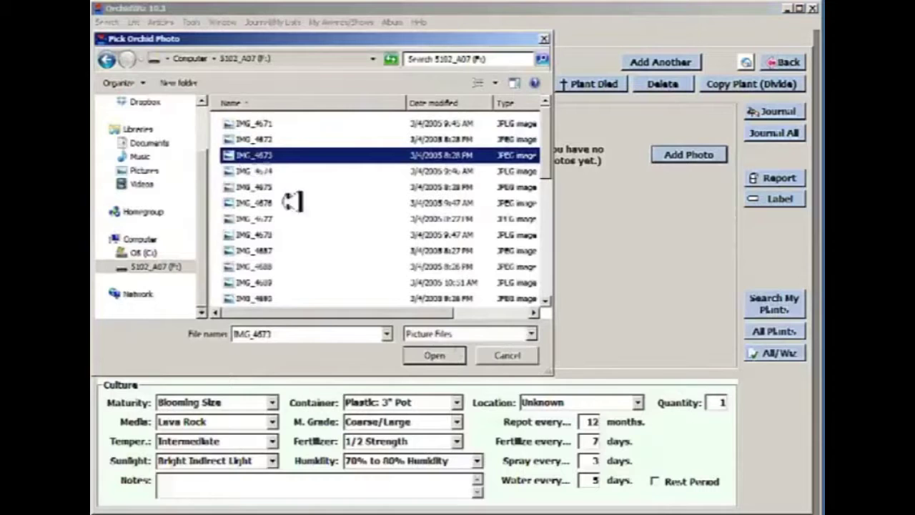
{"action": "left_click", "coordinate": [435, 356]}
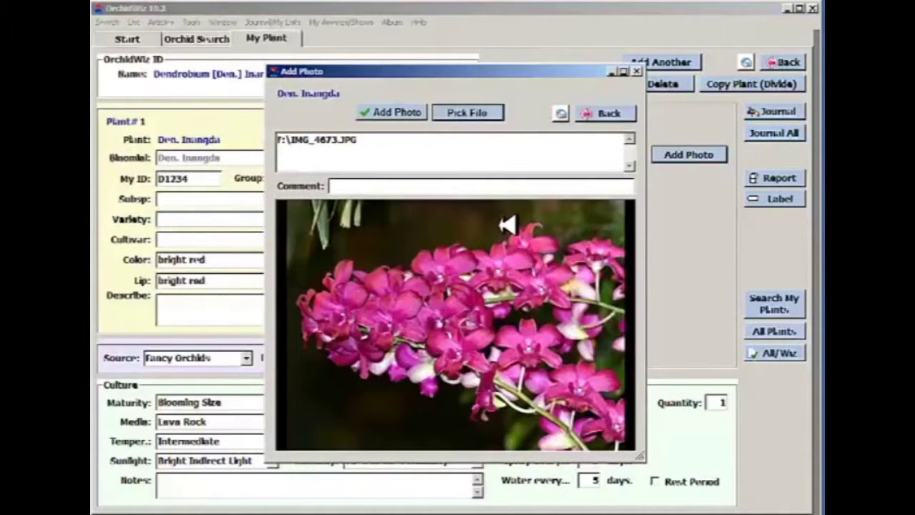
{"action": "left_click", "coordinate": [354, 189]}
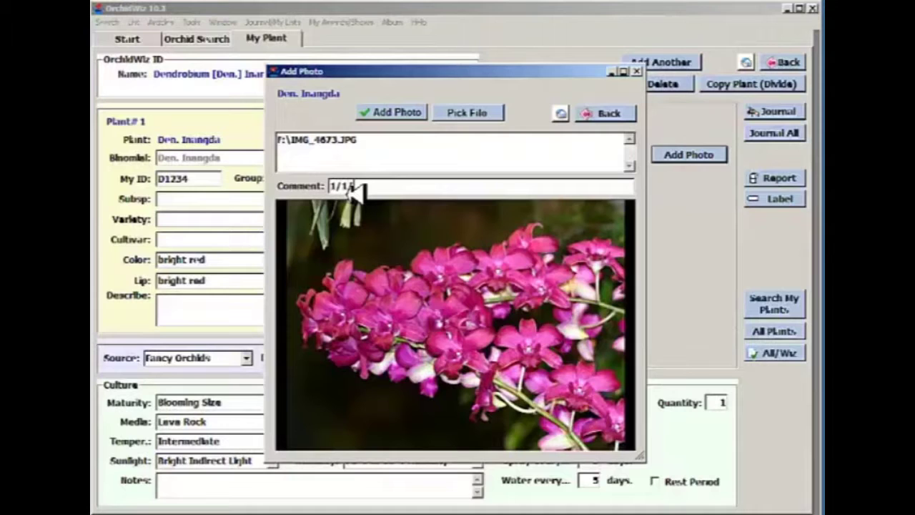
{"action": "type", "text": "/2"}
{"action": "left_click", "coordinate": [397, 113]}
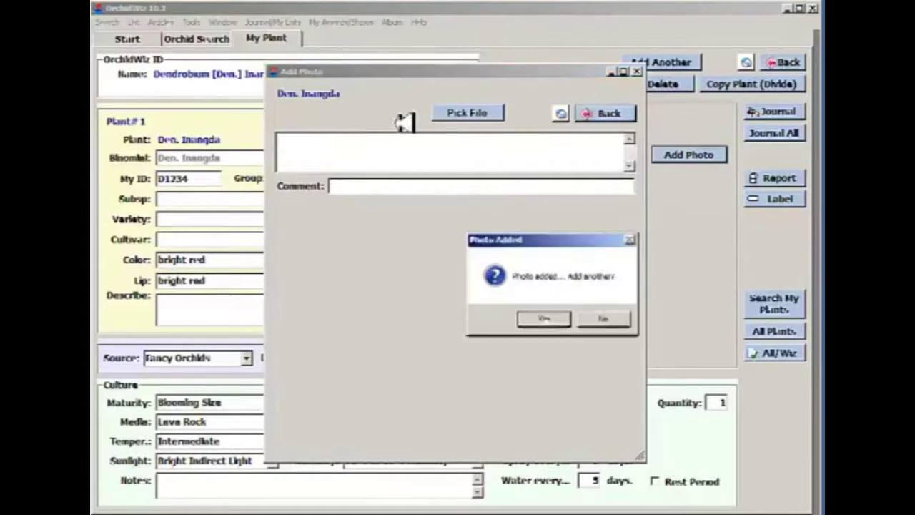
Add a second photo, IMG_4672.JPG, with the comment Best Flower and finish adding photos.
{"action": "left_click", "coordinate": [551, 323]}
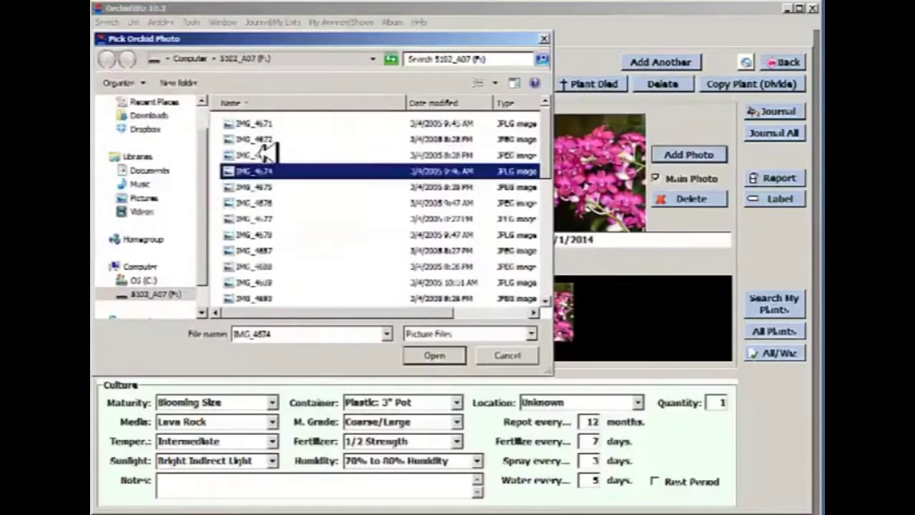
{"action": "left_click", "coordinate": [261, 140]}
{"action": "left_click", "coordinate": [452, 358]}
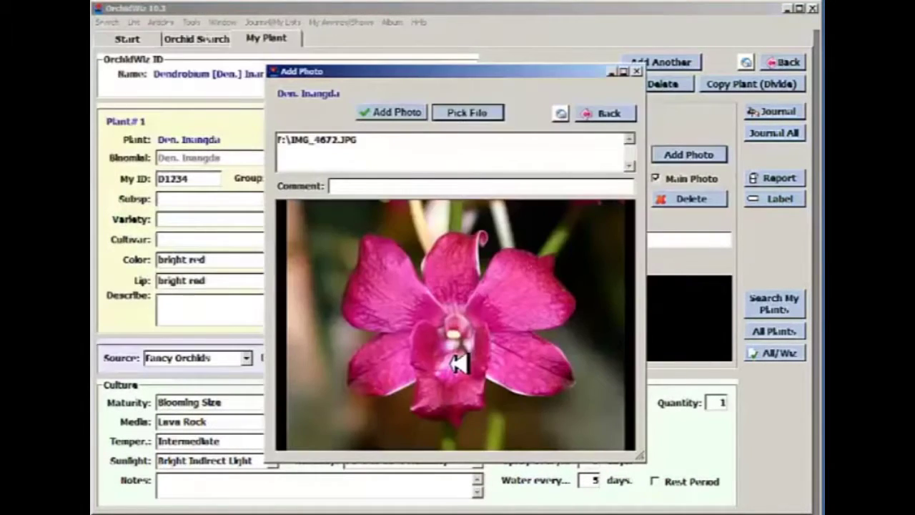
{"action": "left_click", "coordinate": [335, 186]}
{"action": "type", "text": "Best Bl"}
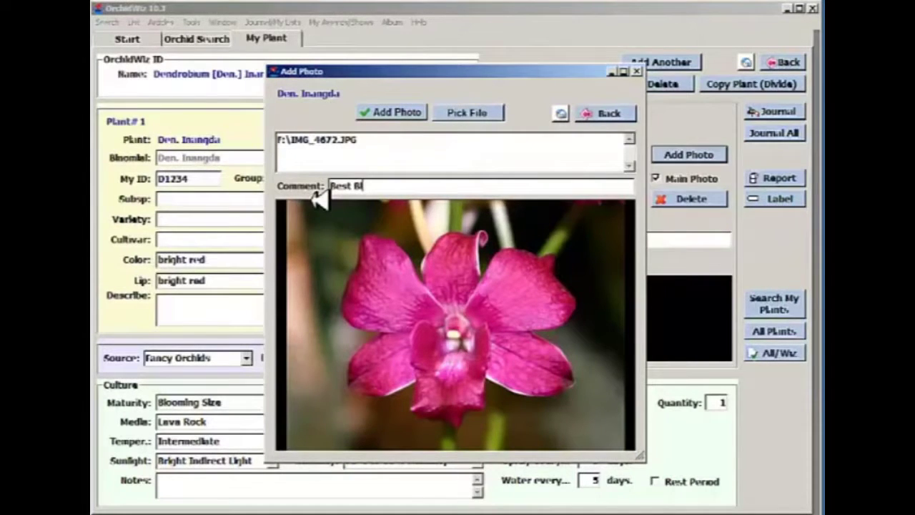
{"action": "left_click", "coordinate": [393, 113]}
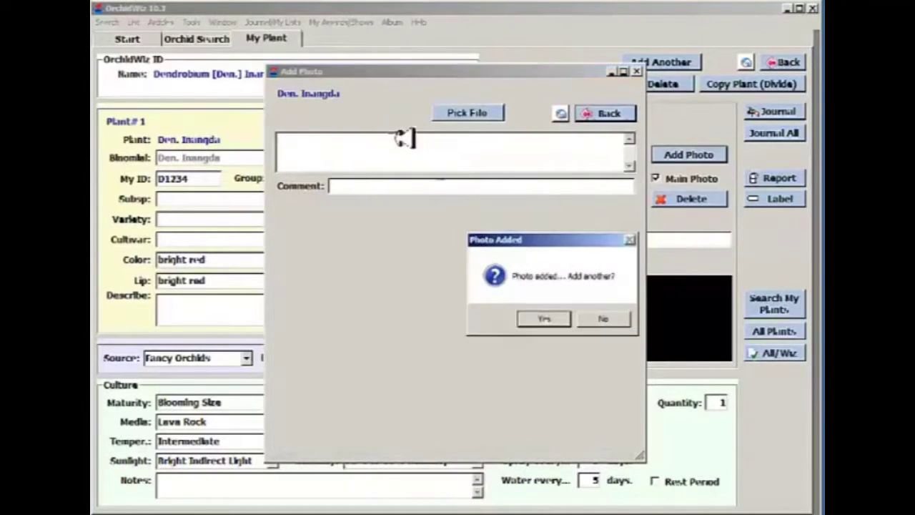
{"action": "left_click", "coordinate": [605, 320]}
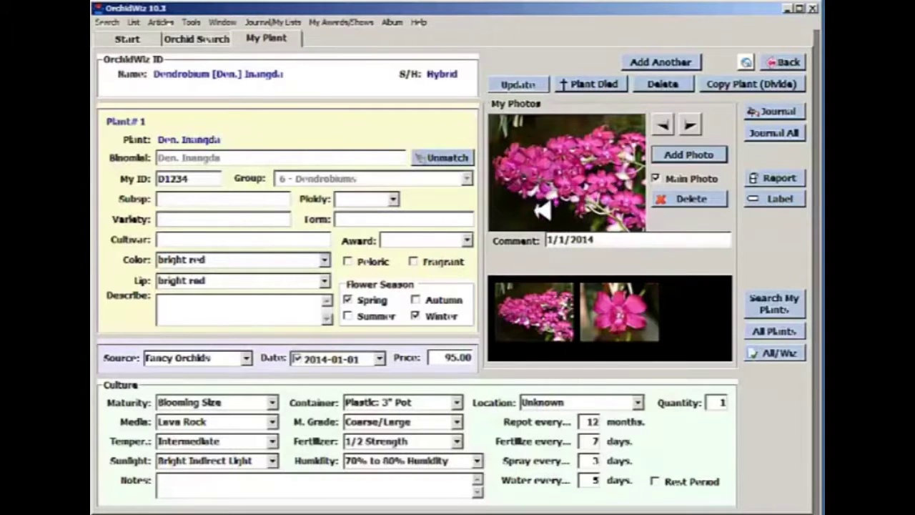
Mark the Best Flower photo as the main photo and update the plant record.
{"action": "left_click", "coordinate": [629, 330]}
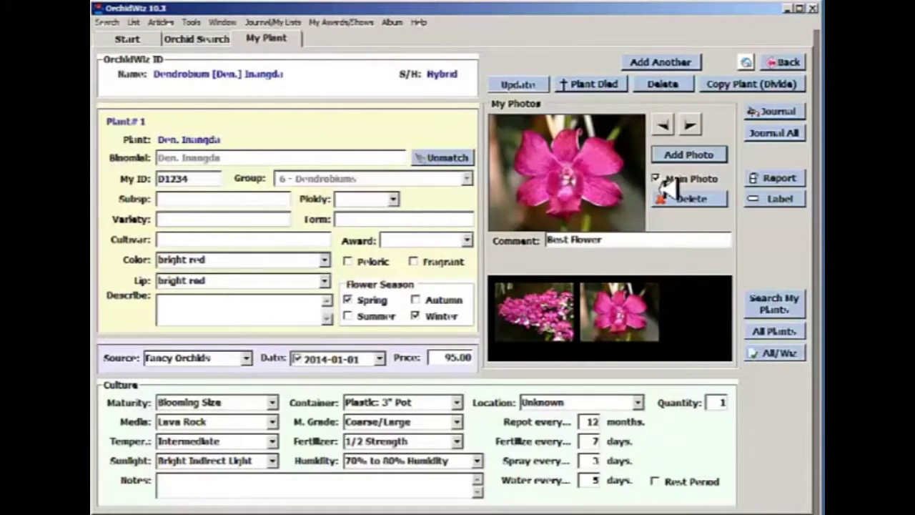
{"action": "left_click", "coordinate": [525, 85]}
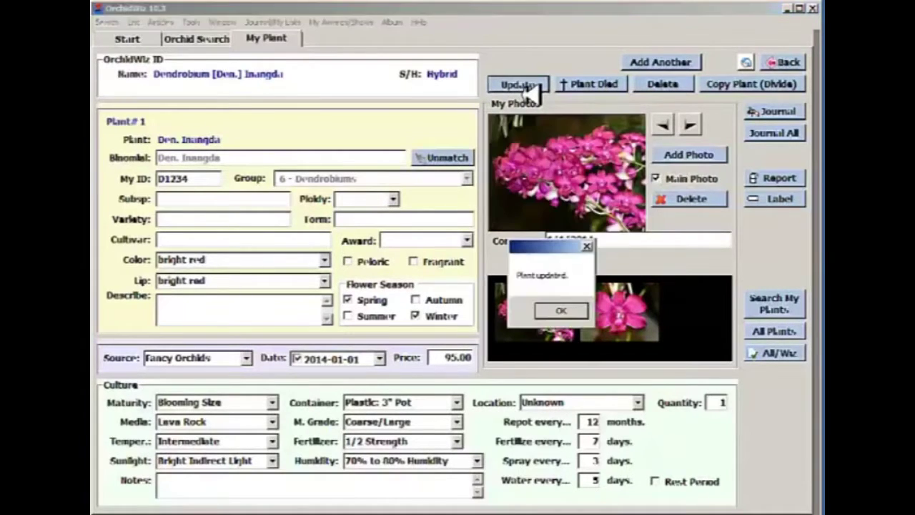
{"action": "left_click", "coordinate": [566, 313]}
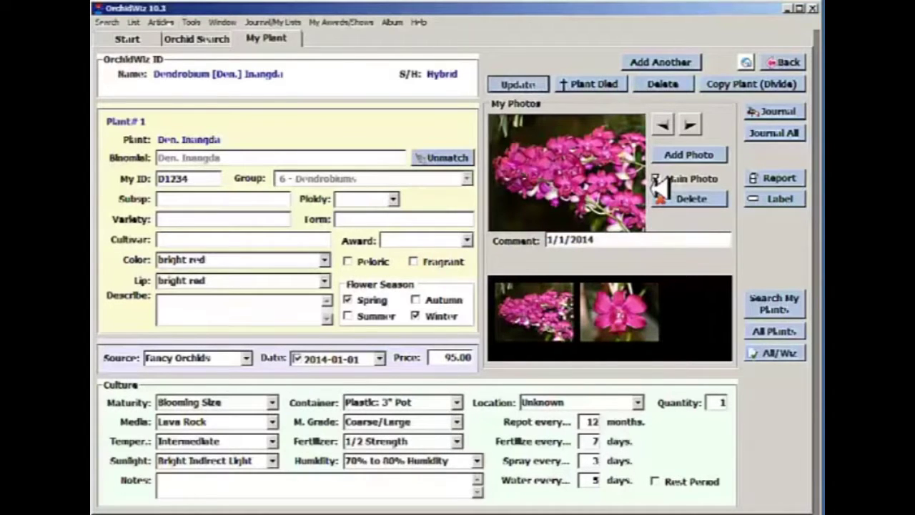
{"action": "left_click", "coordinate": [622, 319]}
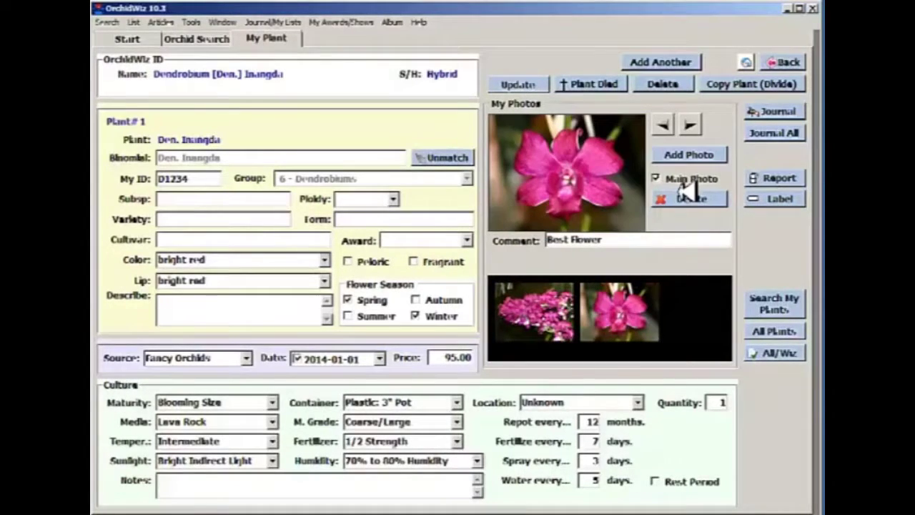
{"action": "left_click", "coordinate": [519, 84]}
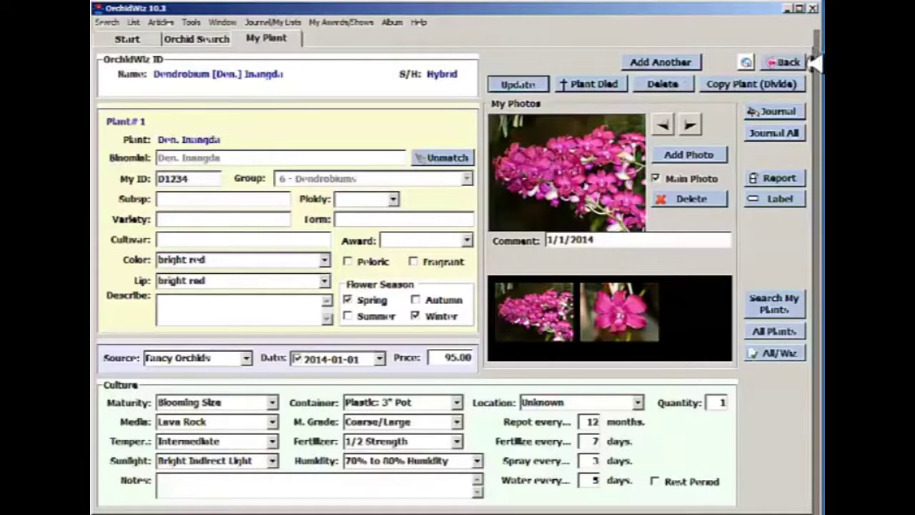
Return to the start screen and open the Cattleyas, etc. (Laelinae) group.
{"action": "left_click", "coordinate": [787, 61]}
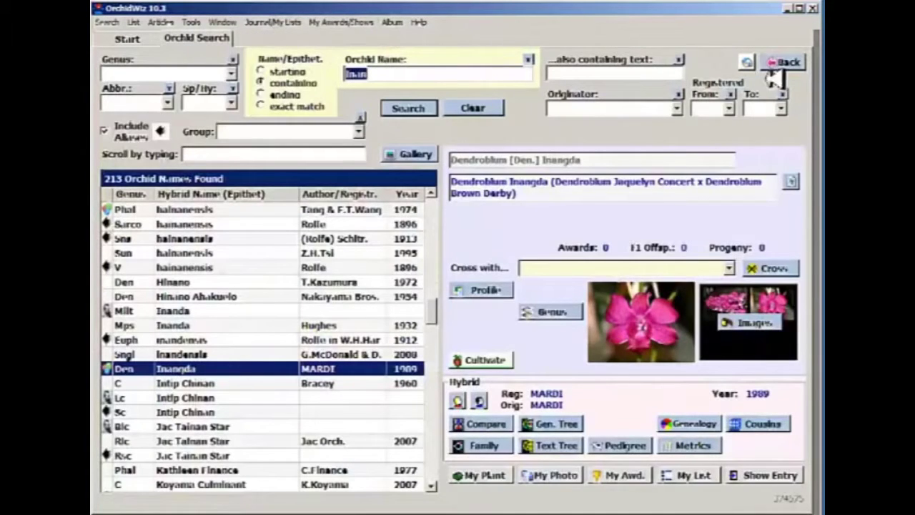
{"action": "left_click", "coordinate": [786, 61]}
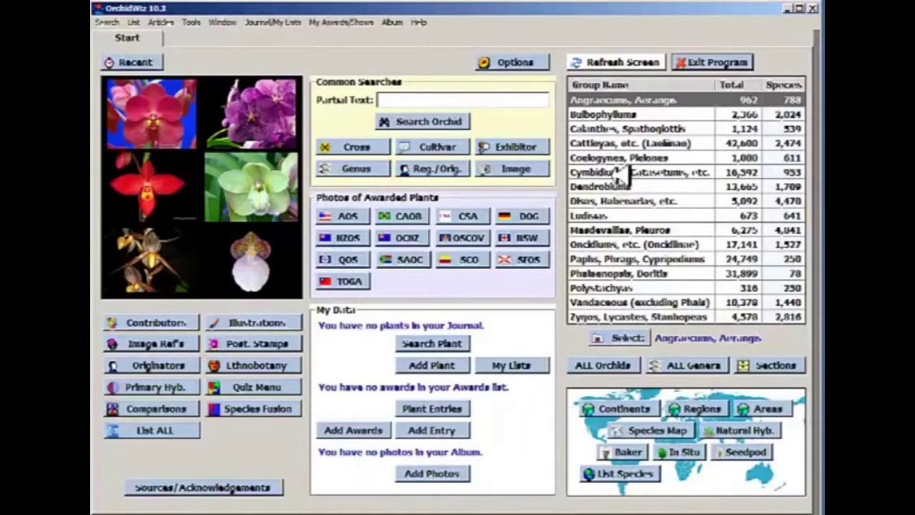
{"action": "left_click", "coordinate": [625, 144]}
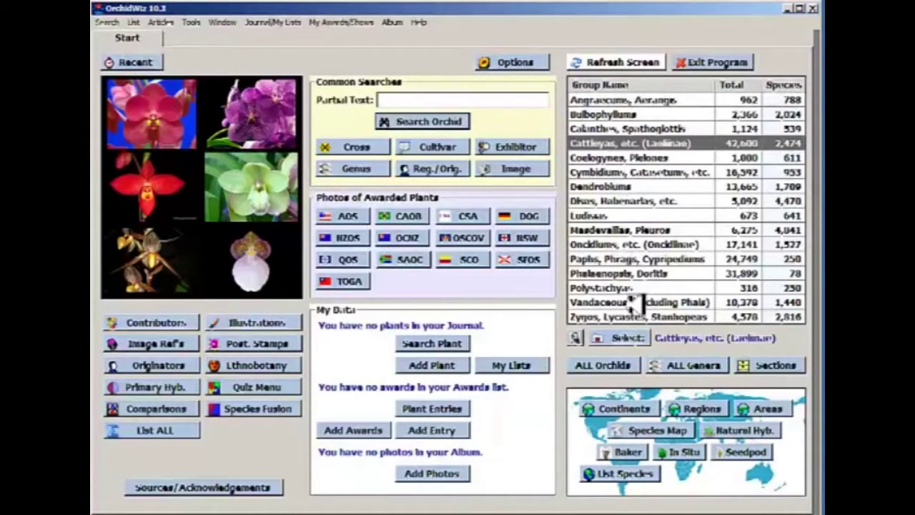
{"action": "left_click", "coordinate": [623, 339]}
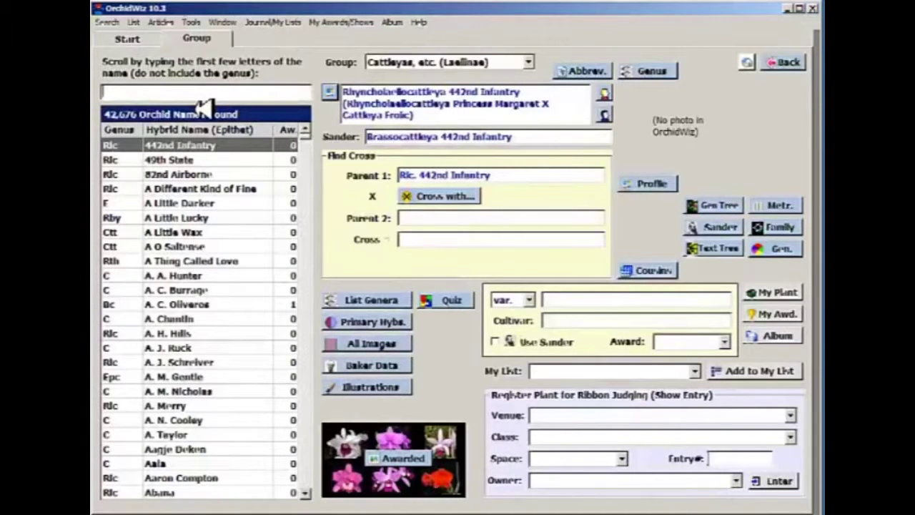
Look up the cross of Cattleya Lulu as first parent with Cattleya Angel's Fantasy as second parent.
{"action": "type", "text": "Lulu"}
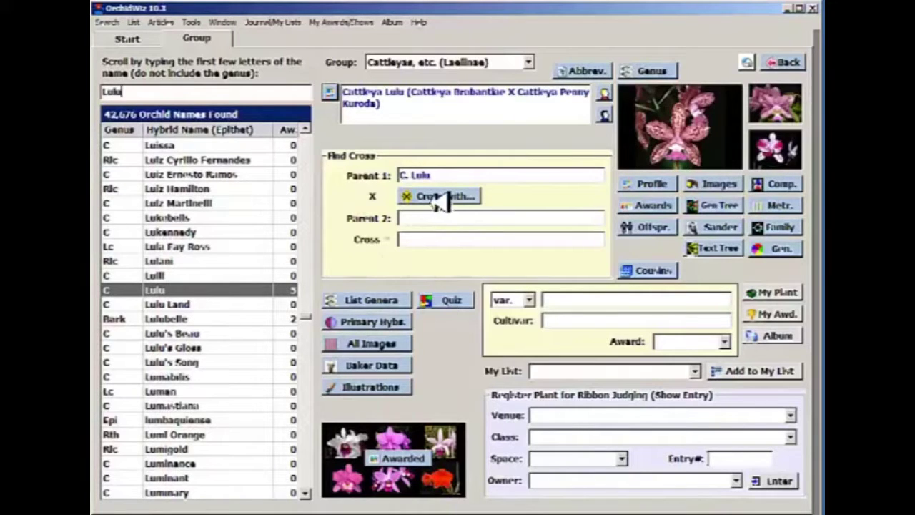
{"action": "left_click", "coordinate": [475, 198]}
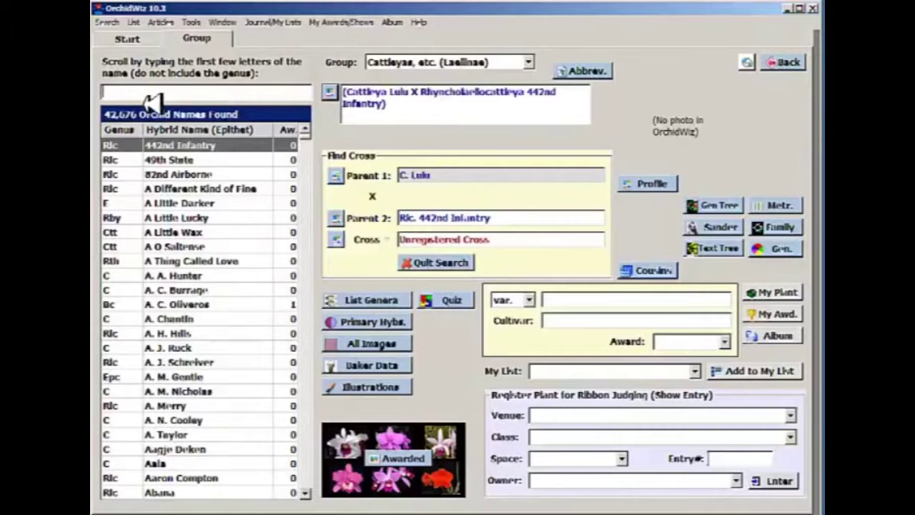
{"action": "type", "text": "Angel's"}
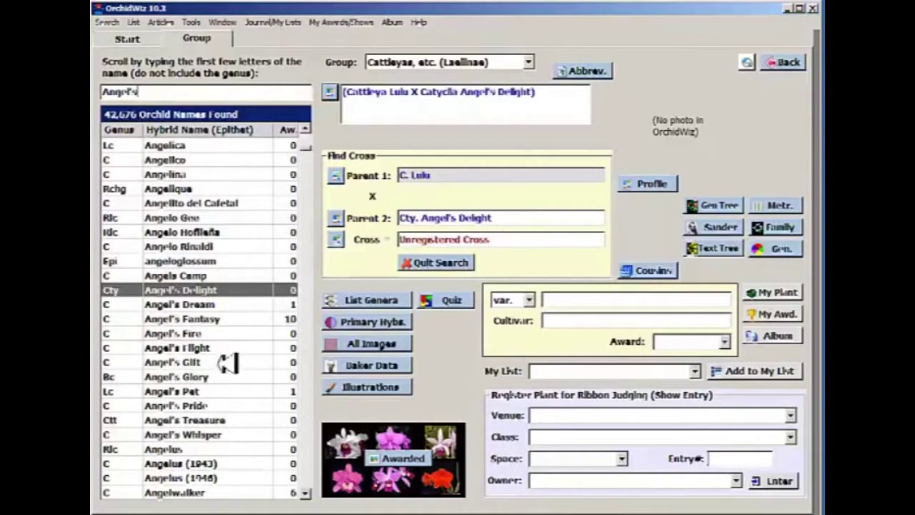
{"action": "left_click", "coordinate": [222, 322]}
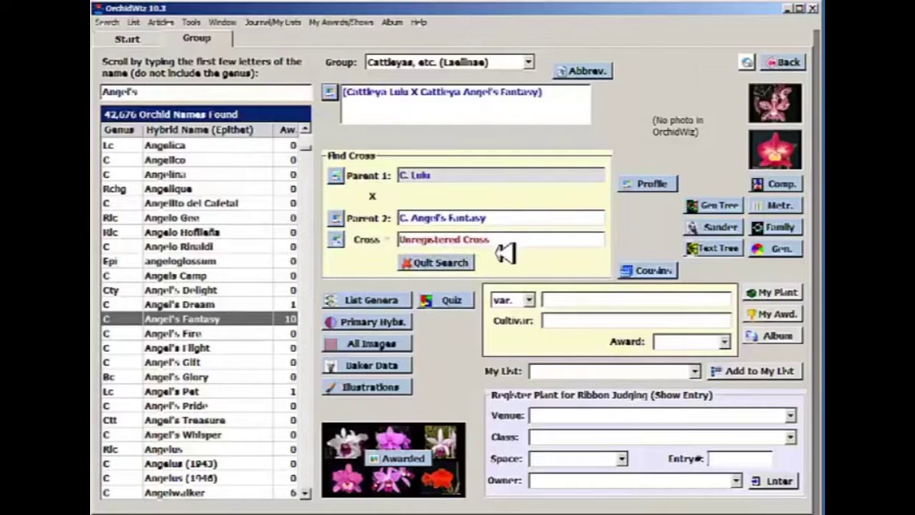
Add the cross C. Lulu x C. Angel's Fantasy to the plant database and return to the start screen.
{"action": "left_click", "coordinate": [795, 293]}
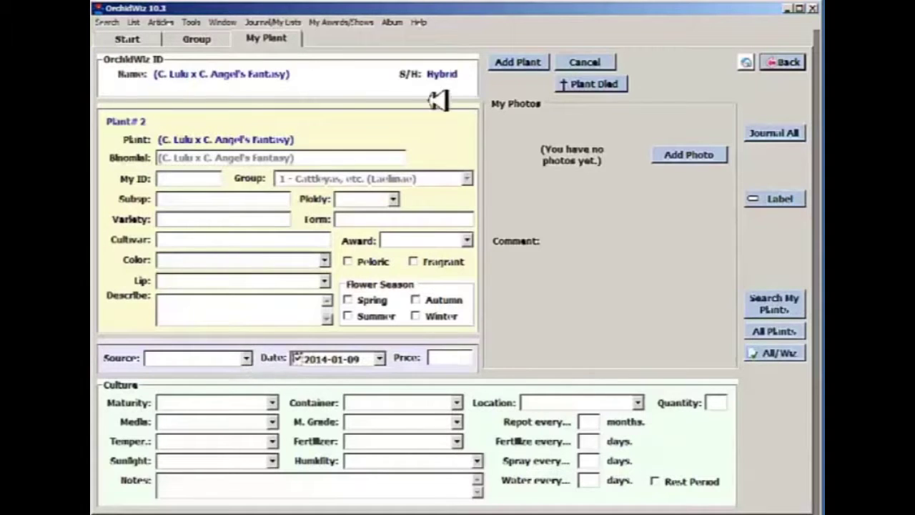
{"action": "left_click", "coordinate": [527, 65]}
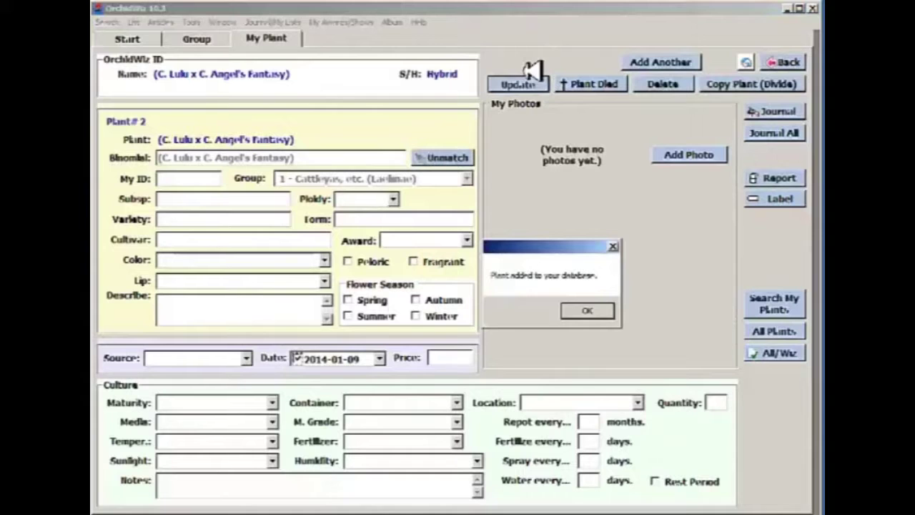
{"action": "left_click", "coordinate": [587, 310]}
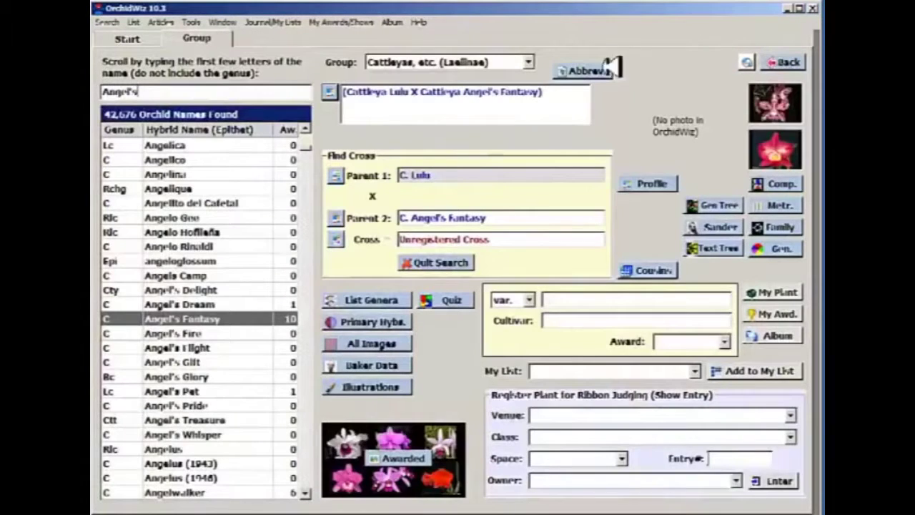
{"action": "left_click", "coordinate": [790, 63]}
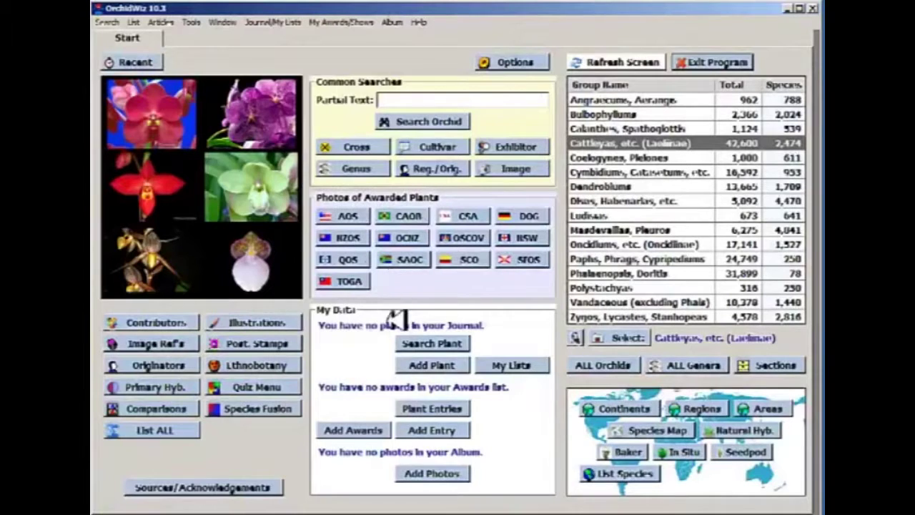
Add an unmatched plant C. Lulu x C. Angel's Fantasy with ID C1234, acquired 2013-12-11, price 50, without adding another.
{"action": "left_click", "coordinate": [442, 371]}
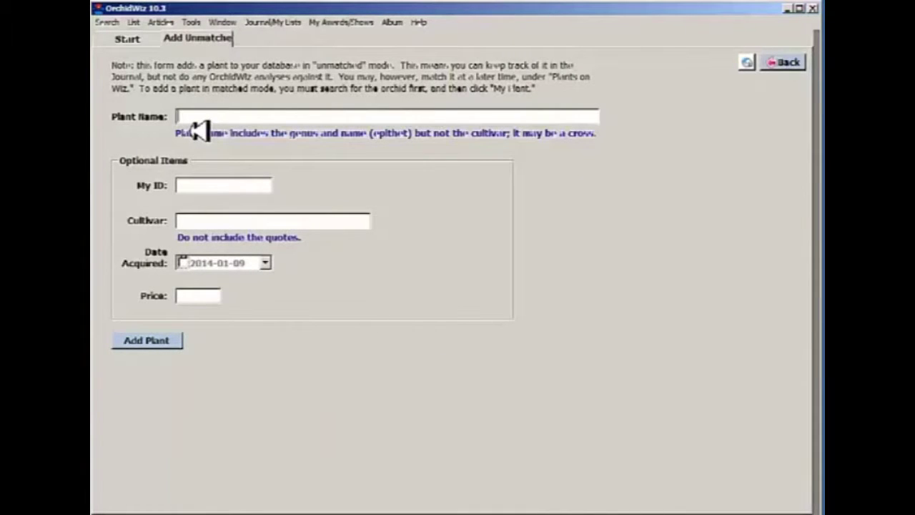
{"action": "type", "text": "C. Lulu x C. Angel"}
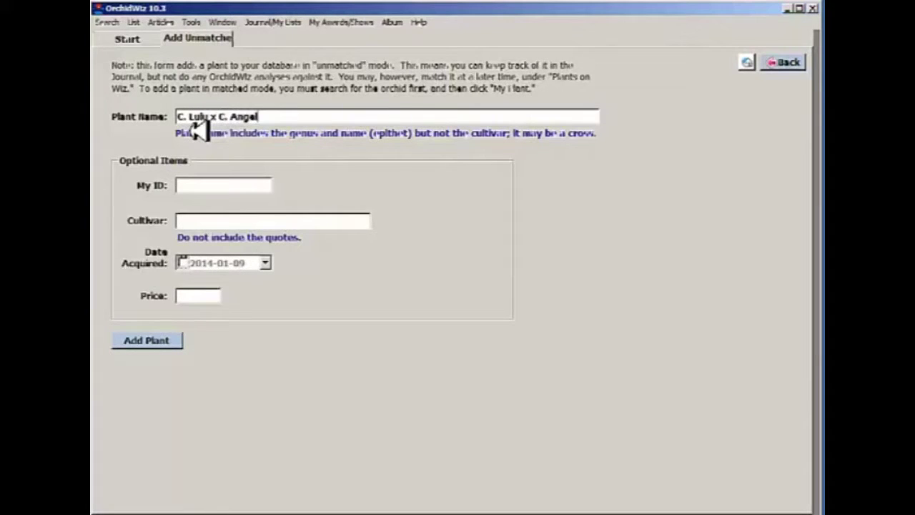
{"action": "type", "text": "'s Fantasy"}
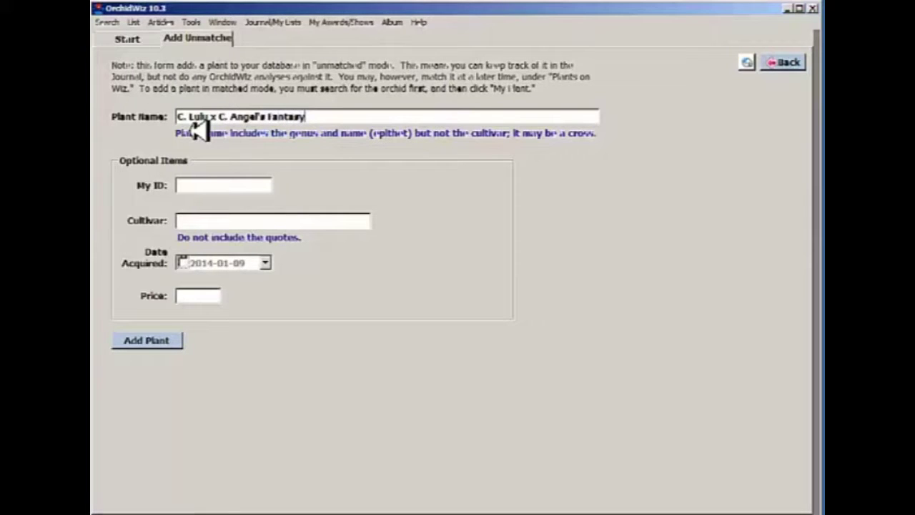
{"action": "left_click", "coordinate": [206, 194]}
{"action": "type", "text": "C1234"}
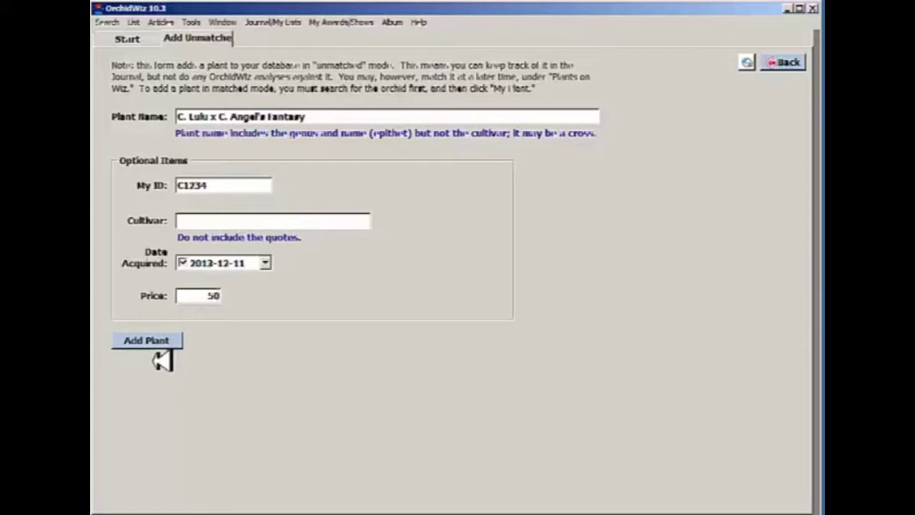
{"action": "left_click", "coordinate": [159, 345]}
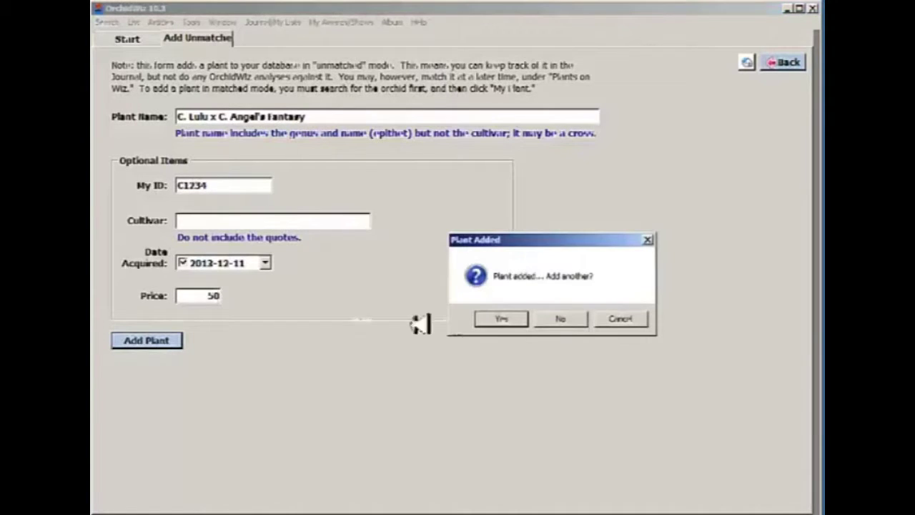
{"action": "left_click", "coordinate": [572, 326]}
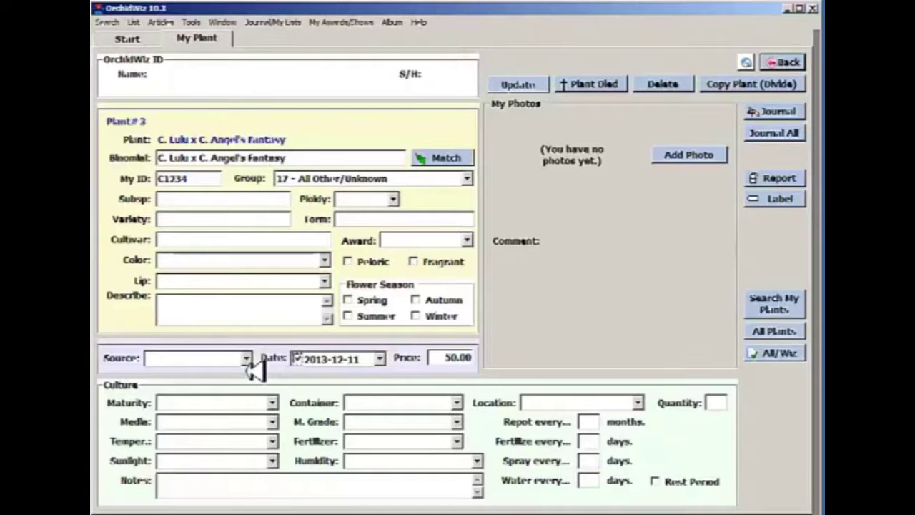
Set source Fancy Orchids, maturity Near Blooming Size, media Tree Fern, temperature Intermediate, fertilizer 1/3 Strength, location Oak Tree and Rest Period, and update the plant.
{"action": "left_click", "coordinate": [246, 358]}
{"action": "left_click", "coordinate": [190, 372]}
{"action": "left_click", "coordinate": [528, 88]}
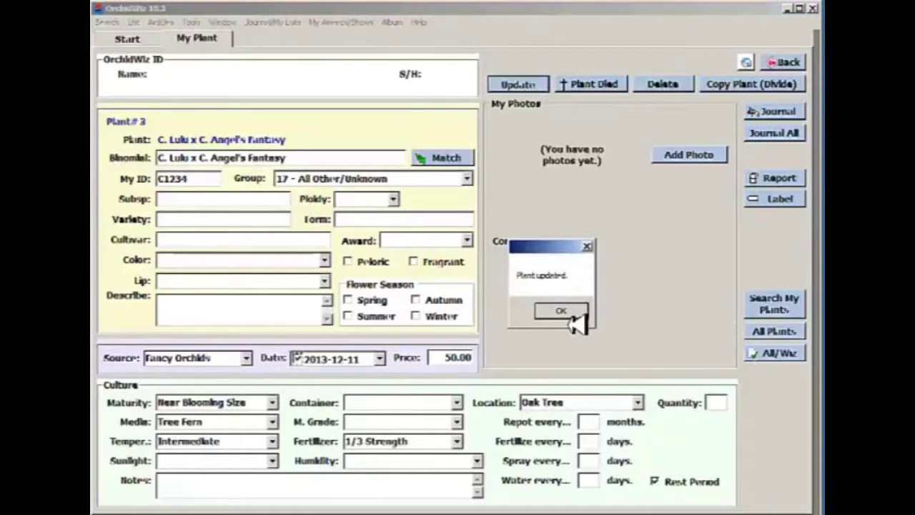
{"action": "left_click", "coordinate": [572, 314]}
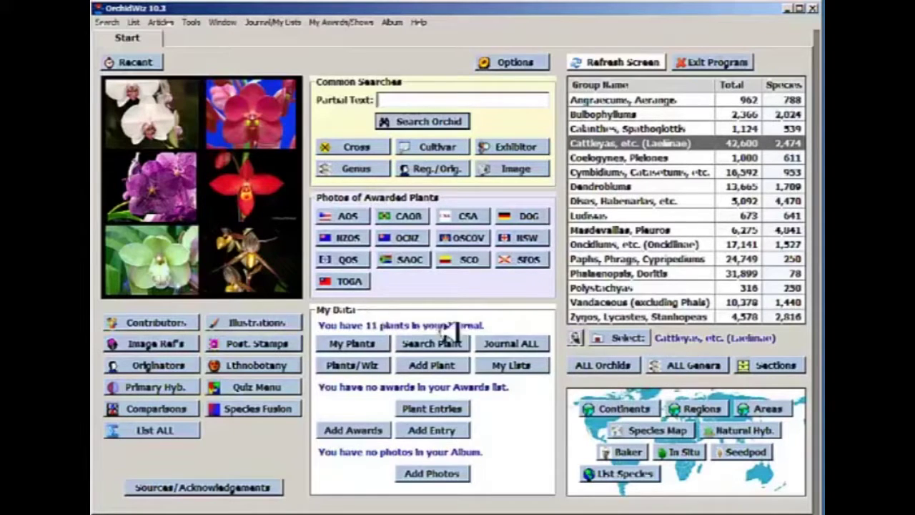
Open the journal list of all plants and select only Epi. Princess Valley, Tolu. Oh Me and V. Betty Baderman.
{"action": "left_click", "coordinate": [519, 346]}
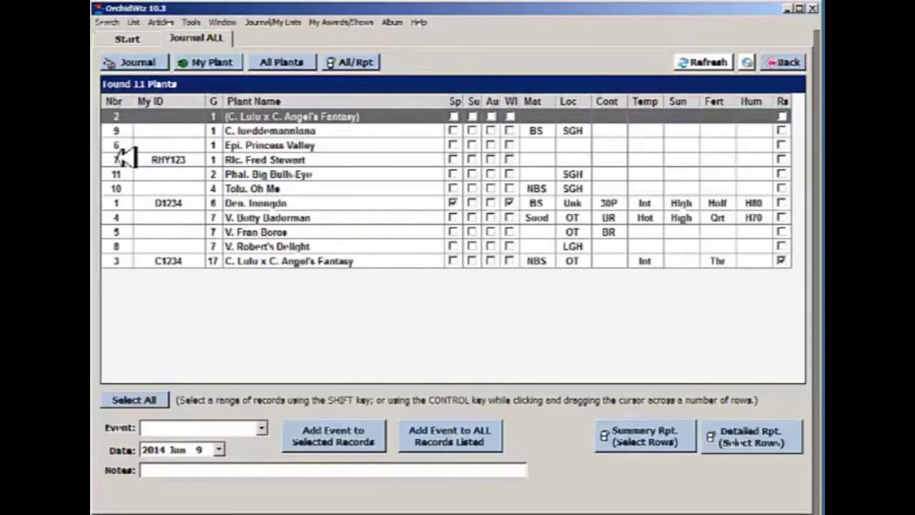
{"action": "left_click", "coordinate": [123, 148], "text": "ctrl"}
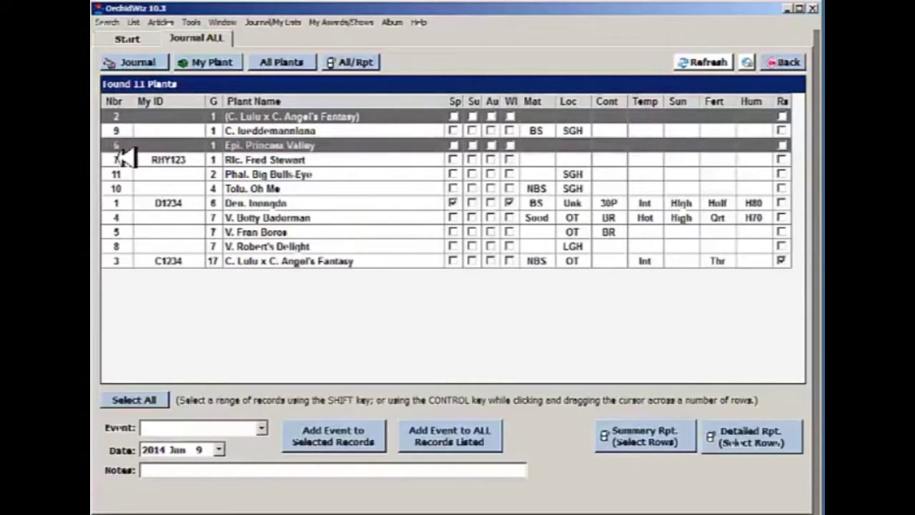
{"action": "left_click", "coordinate": [124, 190], "text": "ctrl"}
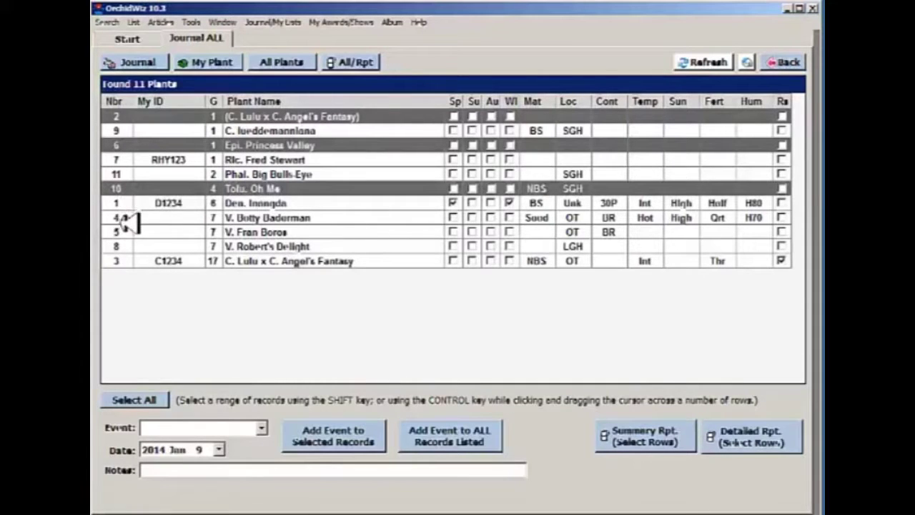
{"action": "left_click", "coordinate": [123, 218], "text": "ctrl"}
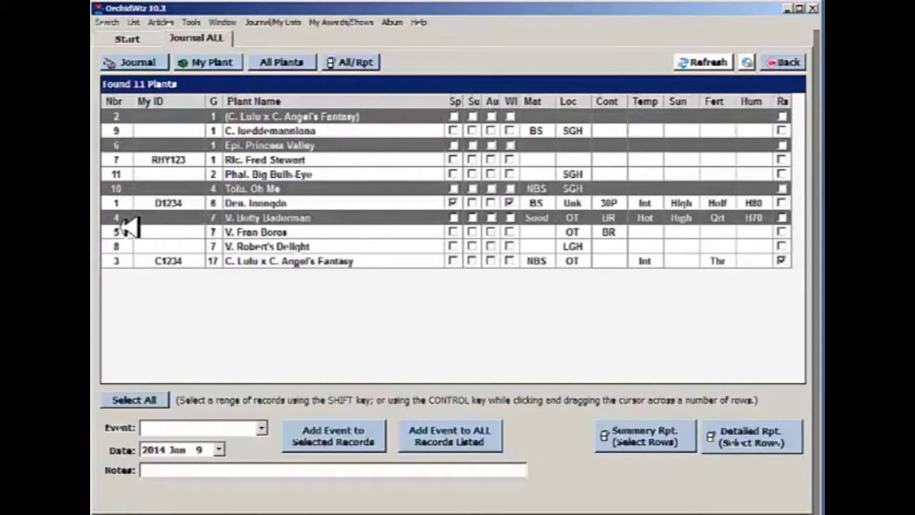
{"action": "left_click", "coordinate": [343, 122], "text": "ctrl"}
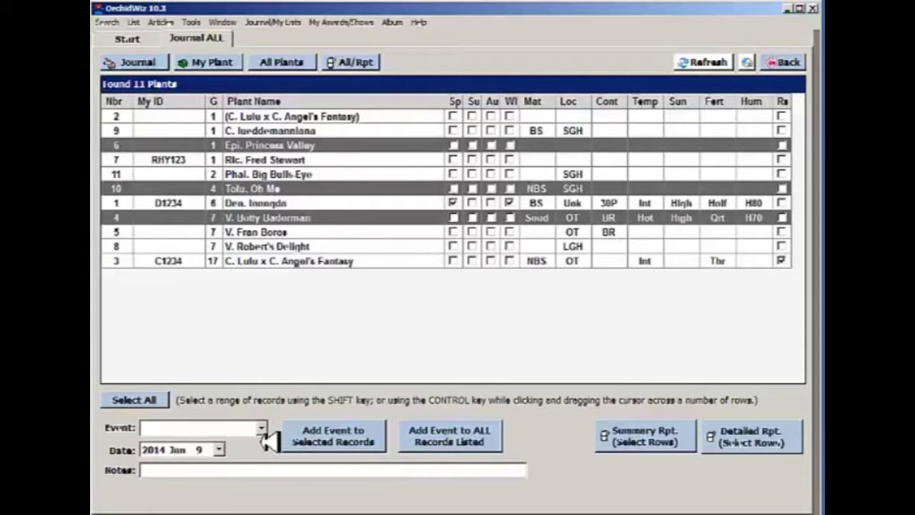
Add a Repotted event dated 2014 Jan 6 to the selected plant records.
{"action": "left_click", "coordinate": [262, 428]}
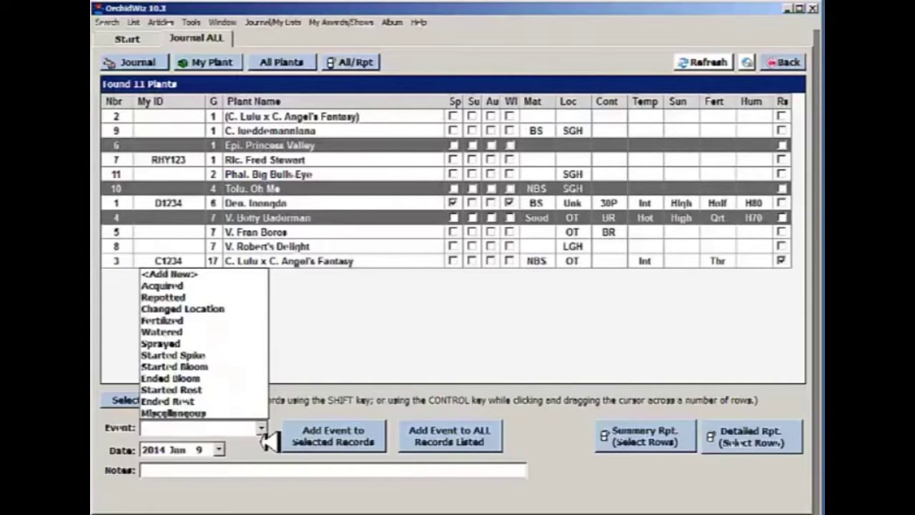
{"action": "left_click", "coordinate": [203, 300]}
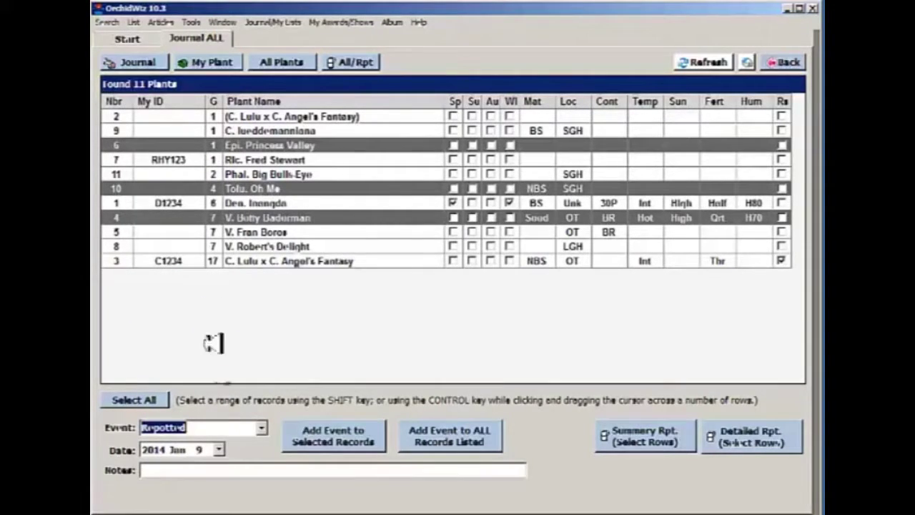
{"action": "left_click", "coordinate": [219, 450]}
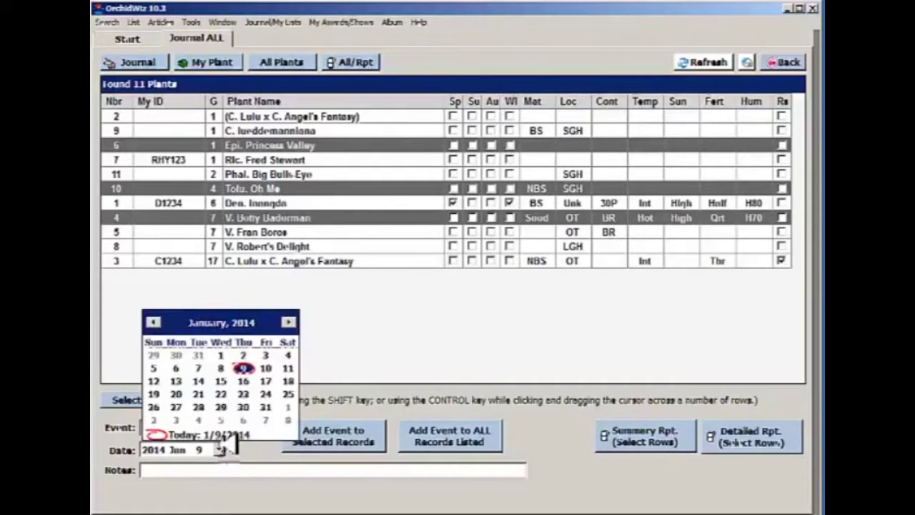
{"action": "left_click", "coordinate": [176, 368]}
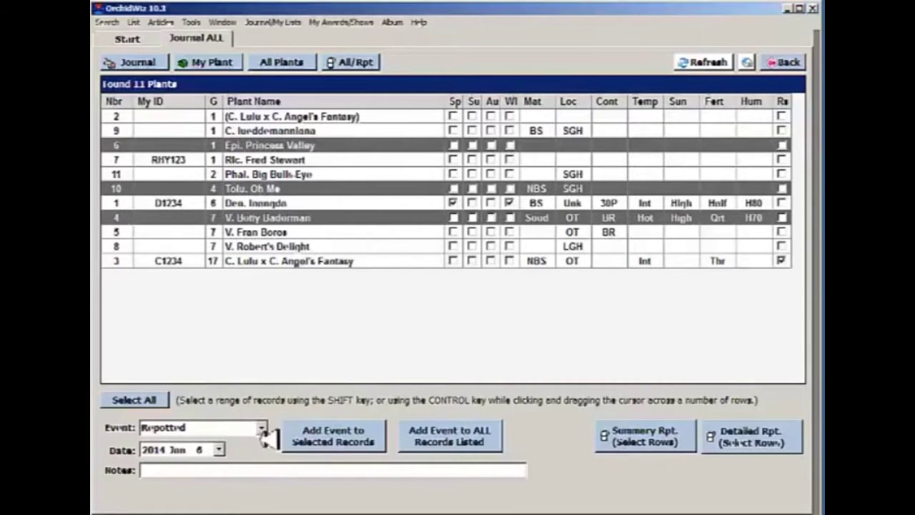
{"action": "left_click", "coordinate": [354, 451]}
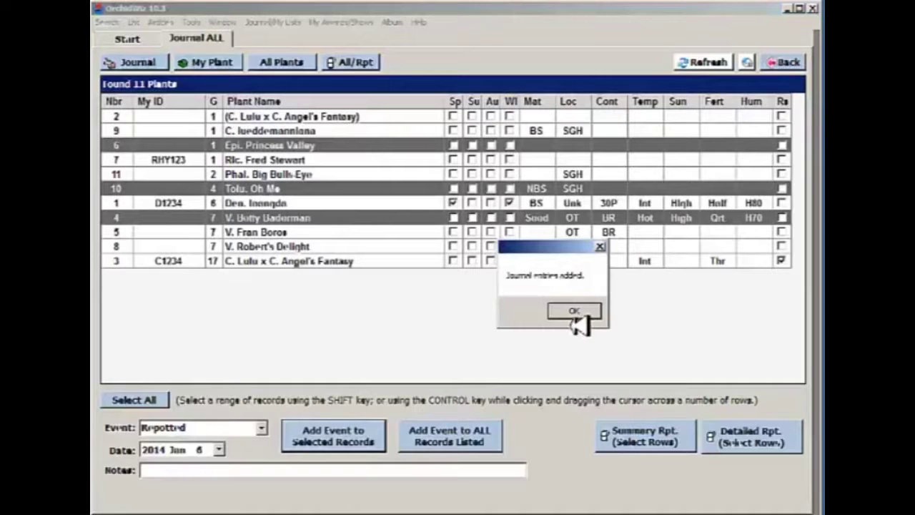
{"action": "left_click", "coordinate": [576, 315]}
{"action": "left_click", "coordinate": [576, 313]}
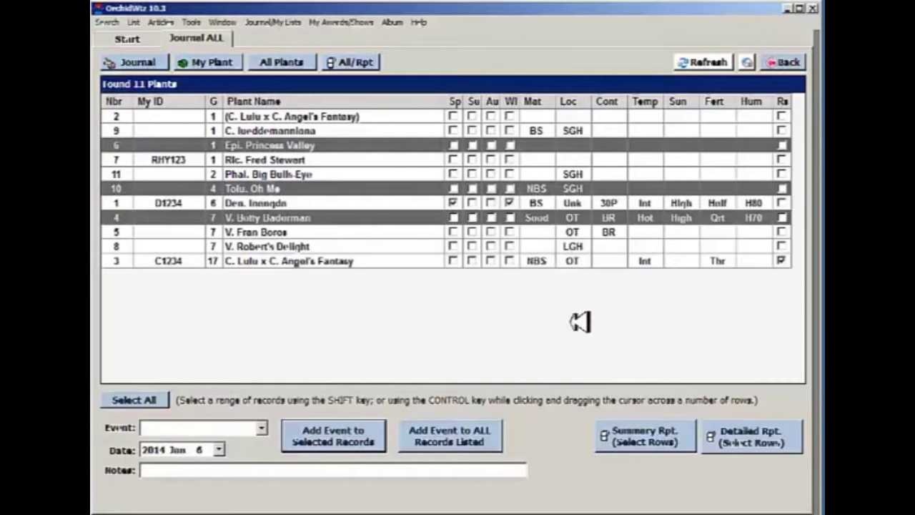
Add a Watered event dated 2014 Jan 23 with the note "Used number 2 spray head" to Epi. Princess Valley's journal.
{"action": "left_click", "coordinate": [322, 150]}
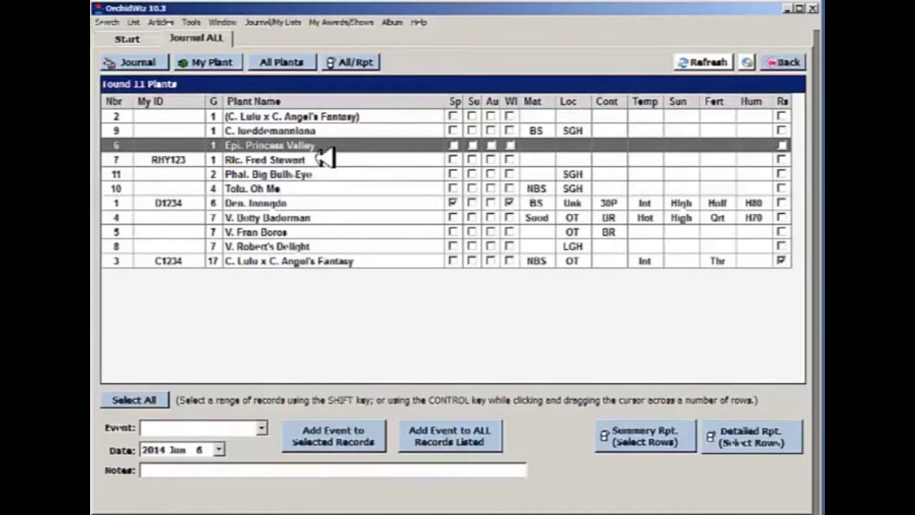
{"action": "left_click", "coordinate": [140, 64]}
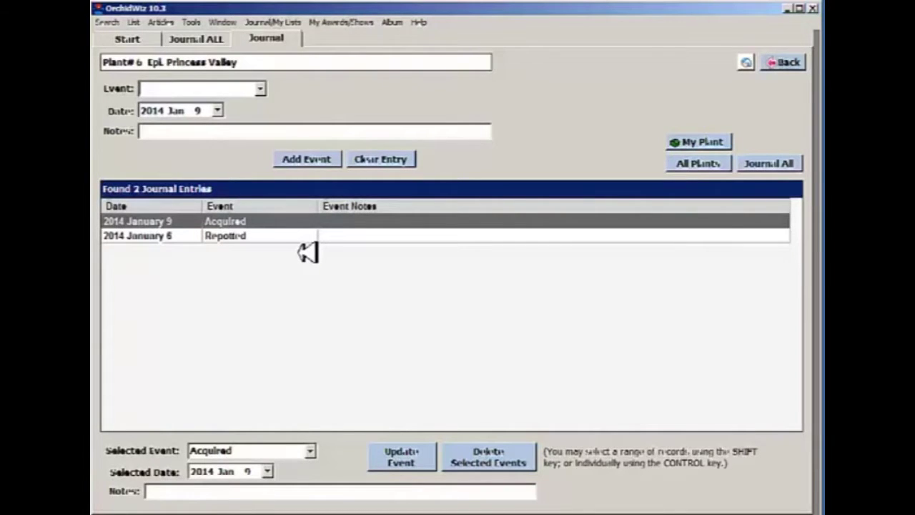
{"action": "left_click", "coordinate": [262, 90]}
{"action": "left_click", "coordinate": [209, 162]}
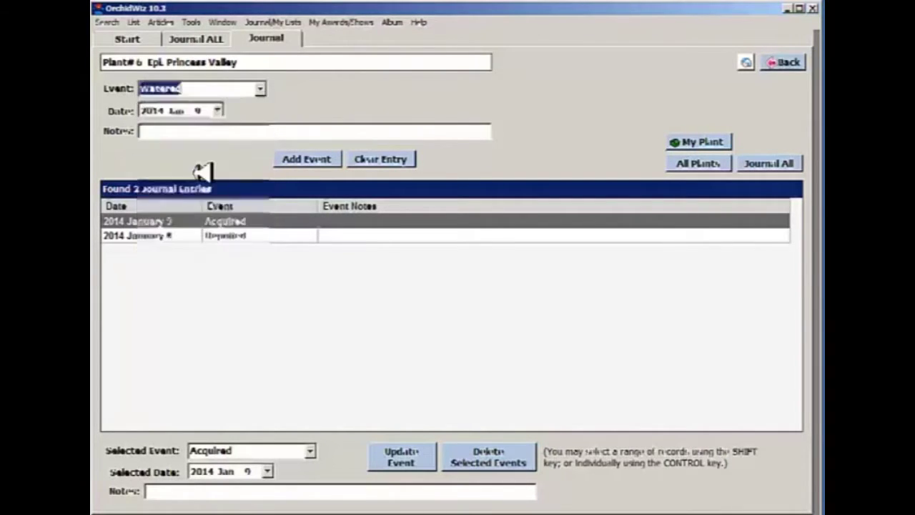
{"action": "type", "text": "number 2 spray head"}
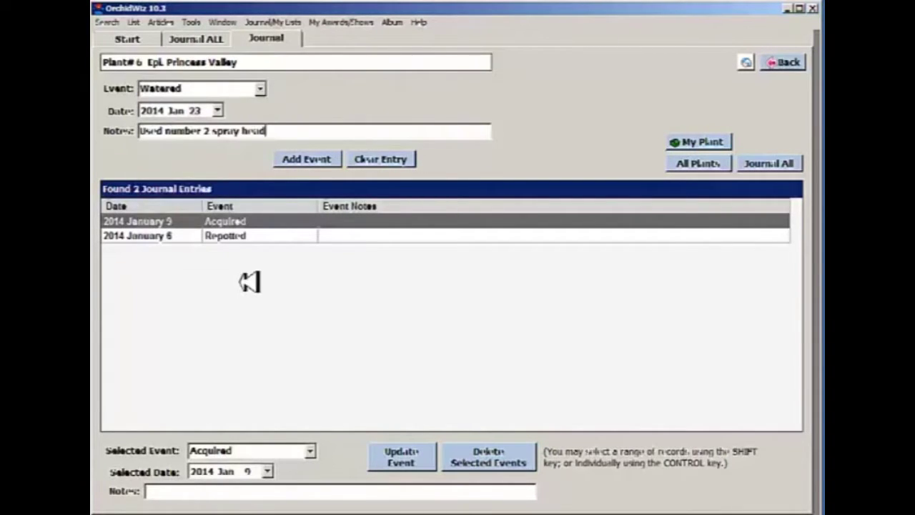
{"action": "left_click", "coordinate": [321, 163]}
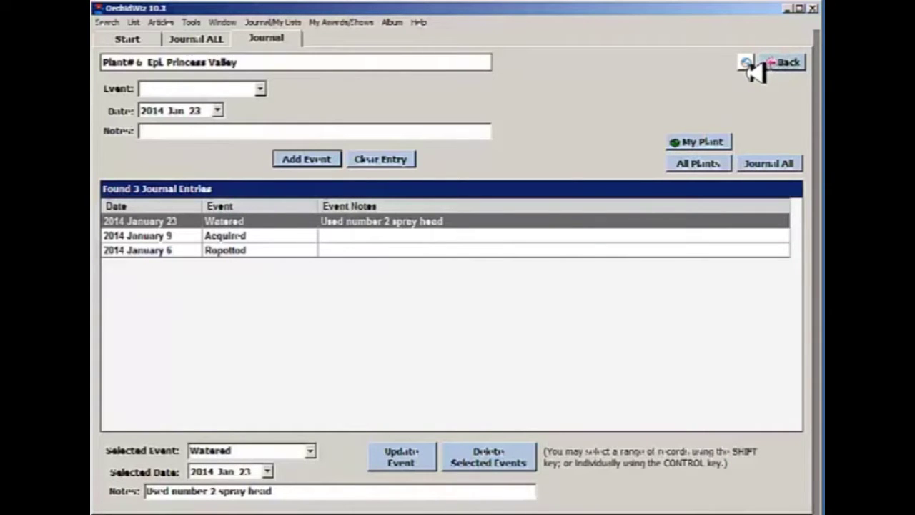
Return to the list of all plants and generate a detailed report for V. Betty Baderman through V. Robert's Delight.
{"action": "left_click", "coordinate": [787, 63]}
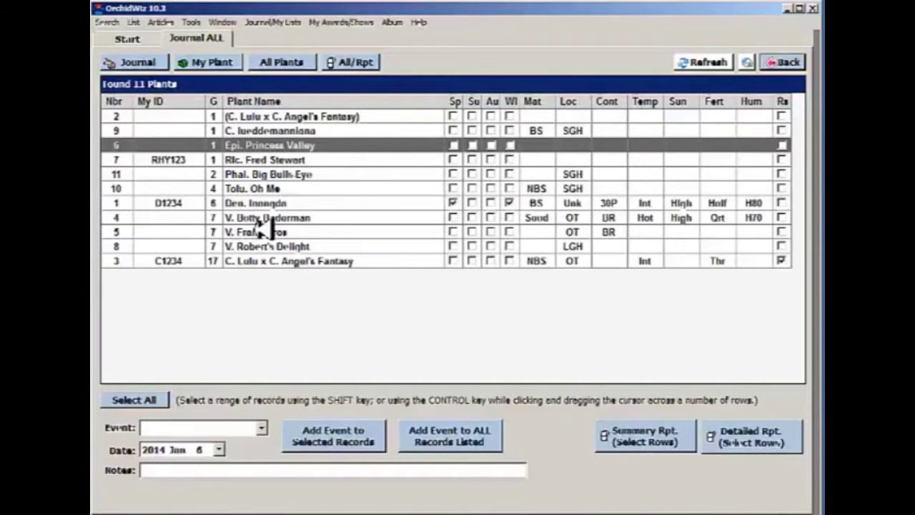
{"action": "left_click_drag", "start_coordinate": [259, 218], "coordinate": [259, 246]}
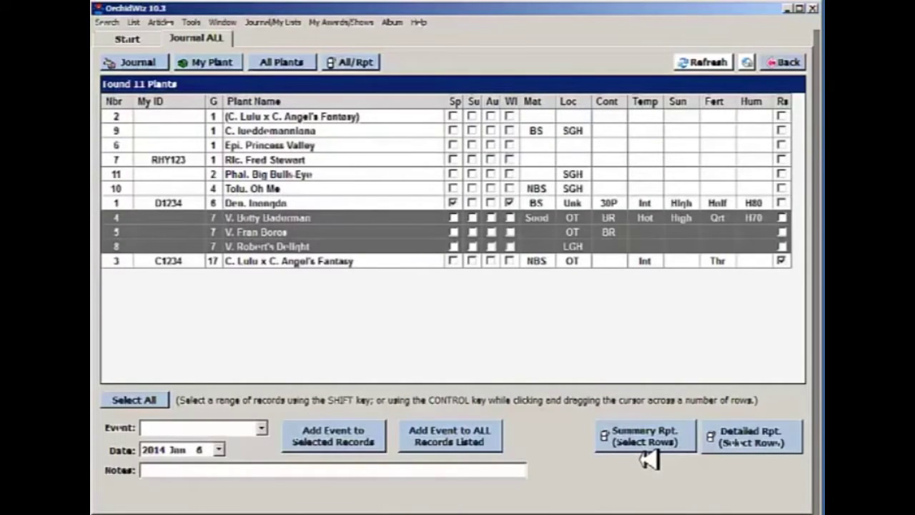
{"action": "left_click", "coordinate": [748, 447]}
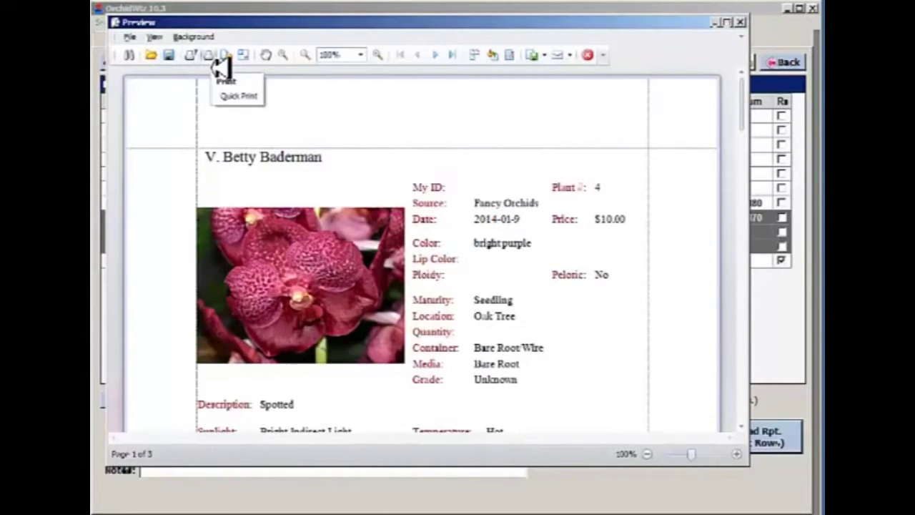
Check the export file formats offered for the detailed report, then close the preview and return to the start screen.
{"action": "left_click", "coordinate": [140, 38]}
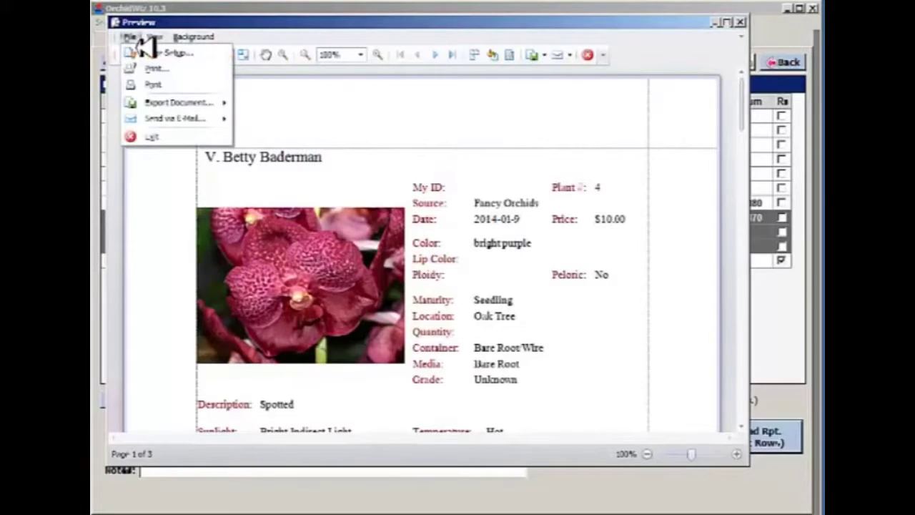
{"action": "mouse_move", "coordinate": [176, 105]}
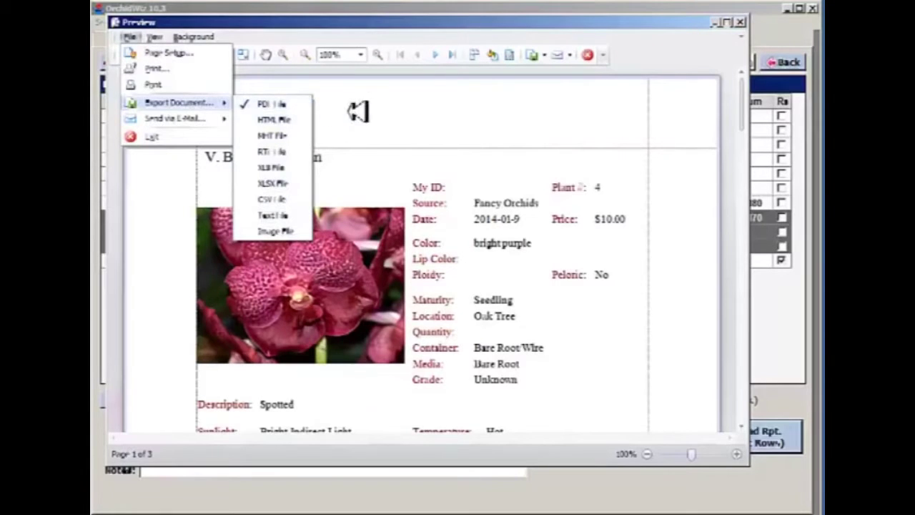
{"action": "left_click", "coordinate": [741, 24]}
{"action": "left_click", "coordinate": [741, 23]}
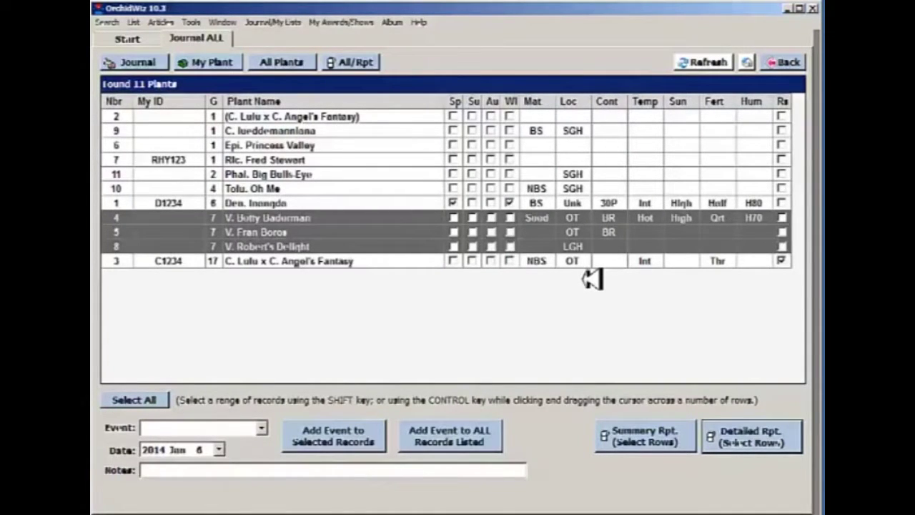
{"action": "left_click", "coordinate": [787, 63]}
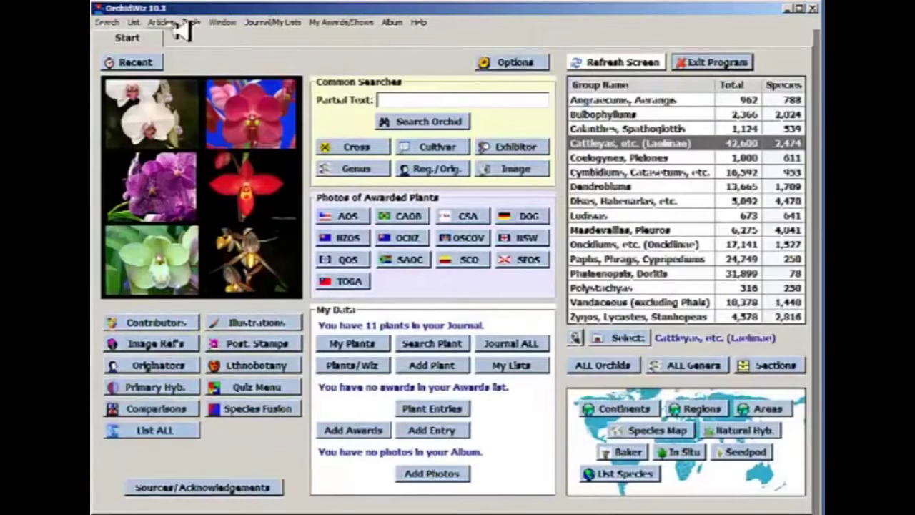
Search the journal's plants for the genus Vanda.
{"action": "left_click", "coordinate": [282, 22]}
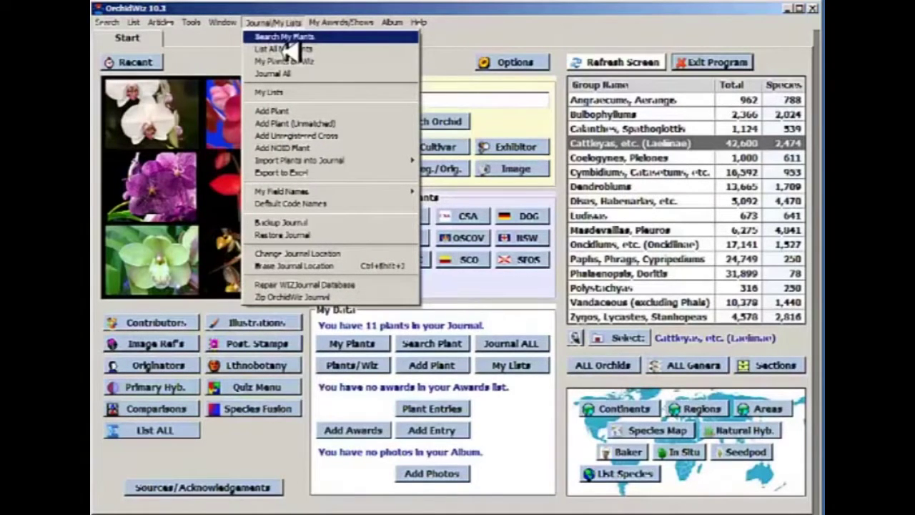
{"action": "left_click", "coordinate": [307, 38]}
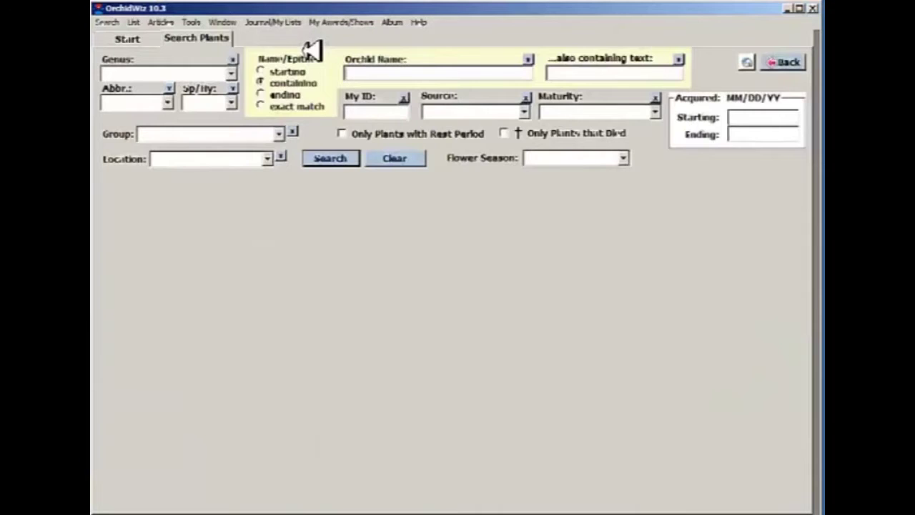
{"action": "left_click", "coordinate": [233, 74]}
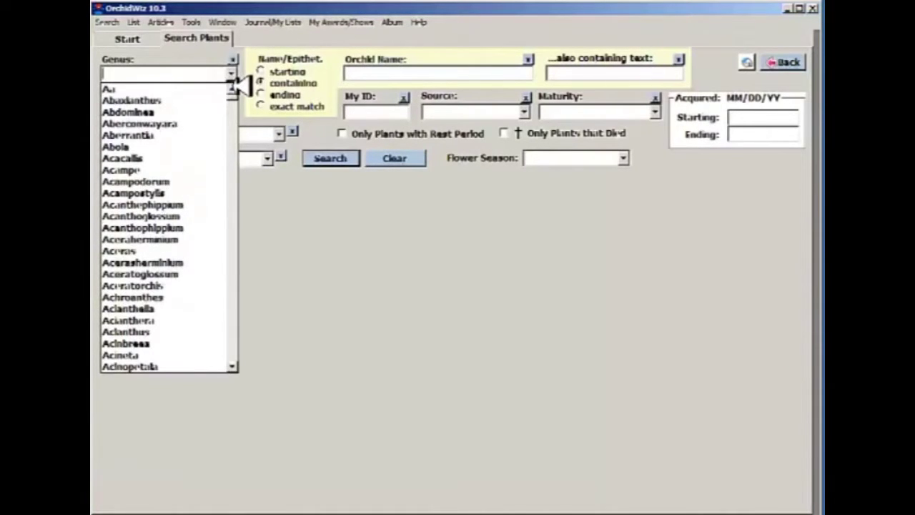
{"action": "type", "text": "v"}
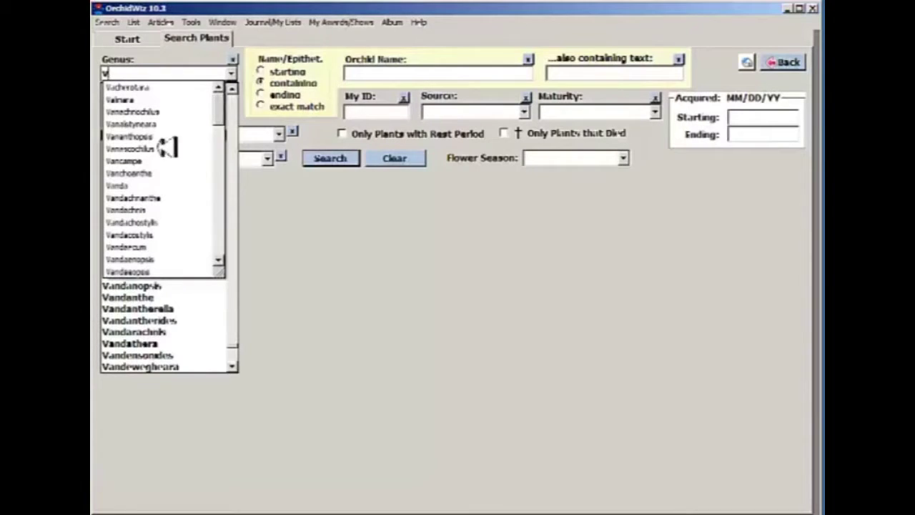
{"action": "left_click", "coordinate": [122, 188]}
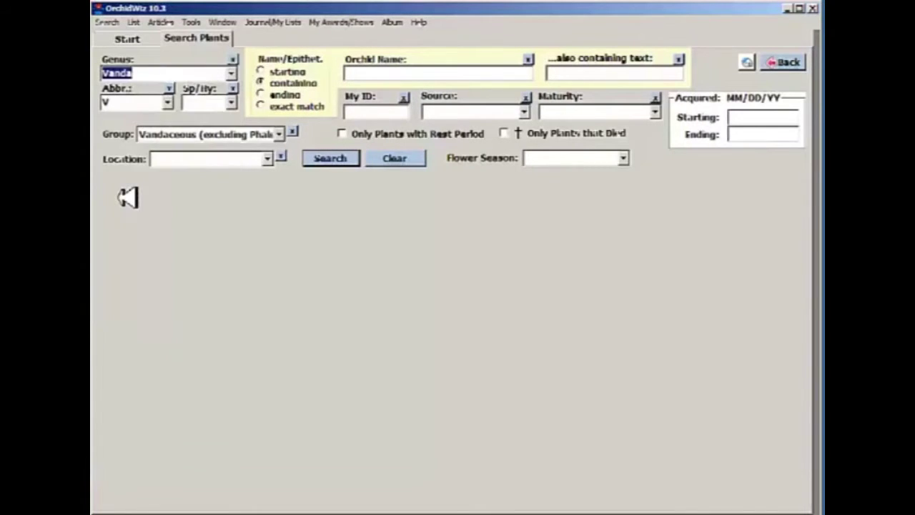
{"action": "left_click", "coordinate": [344, 163]}
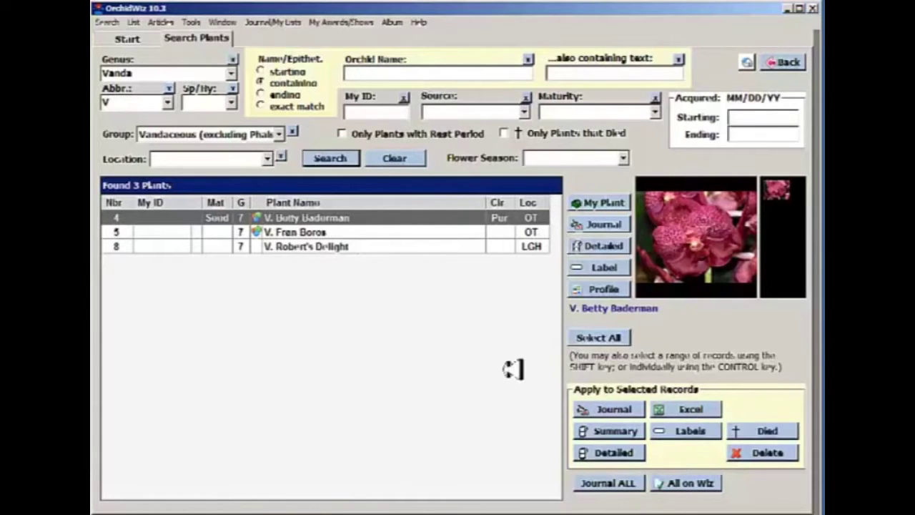
{"action": "left_click", "coordinate": [688, 433]}
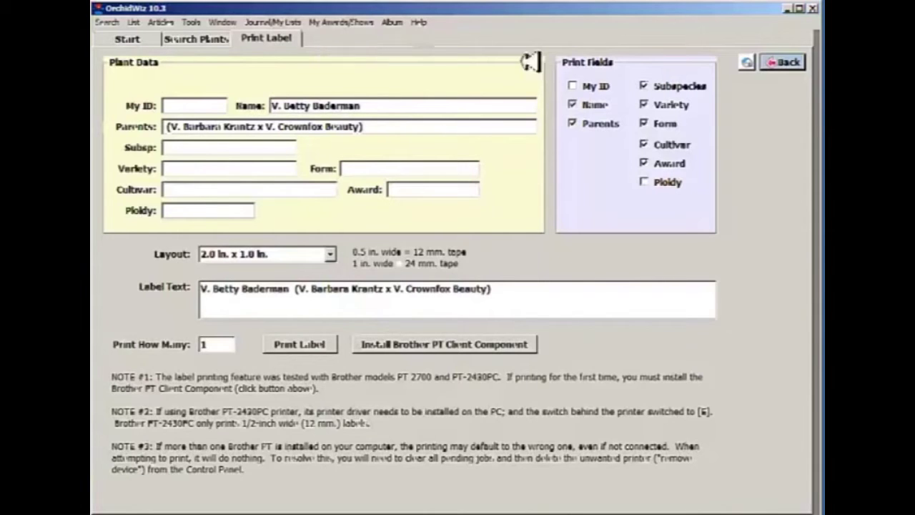
{"action": "left_click", "coordinate": [573, 126]}
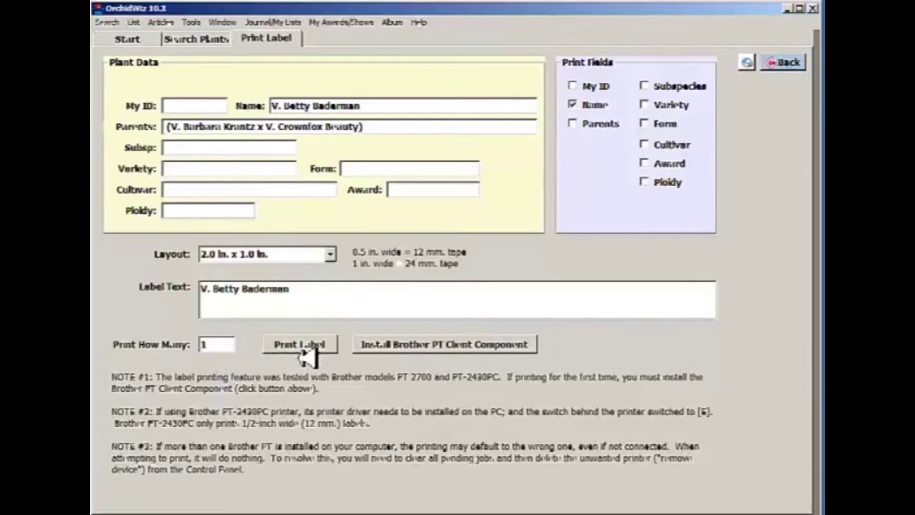
{"action": "left_click", "coordinate": [331, 256]}
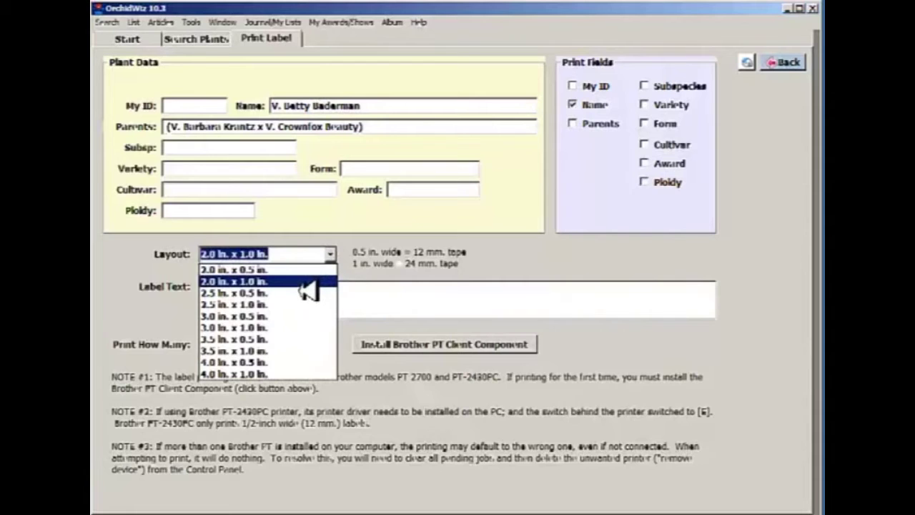
{"action": "left_click", "coordinate": [307, 290]}
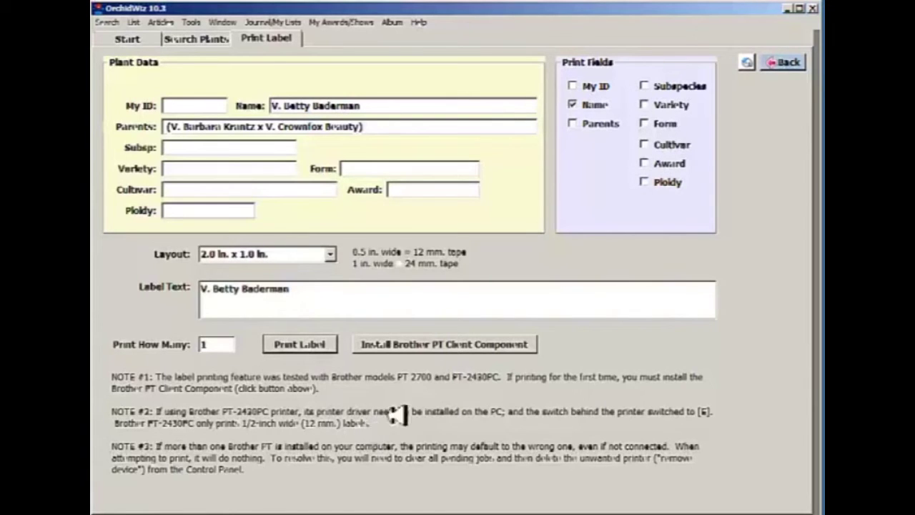
{"action": "left_click", "coordinate": [787, 73]}
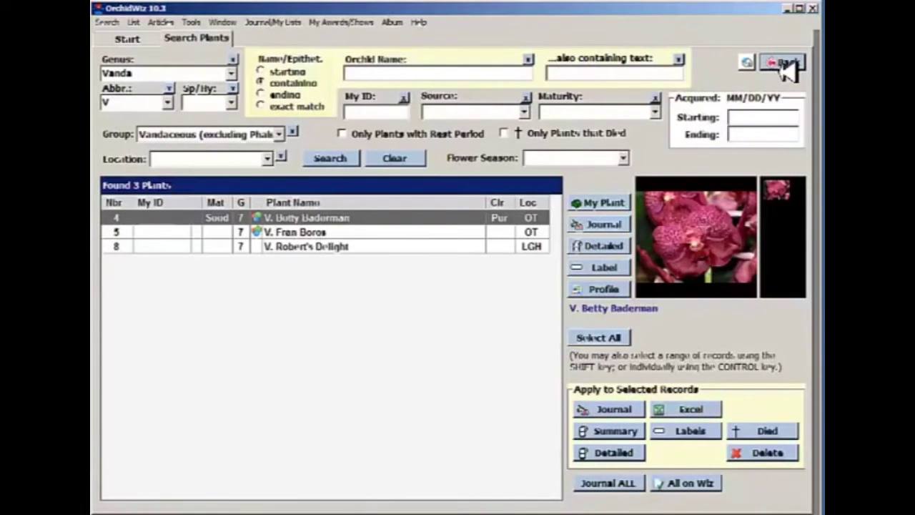
List all journal plants and open the record of Epi. Princess Valley.
{"action": "left_click", "coordinate": [279, 23]}
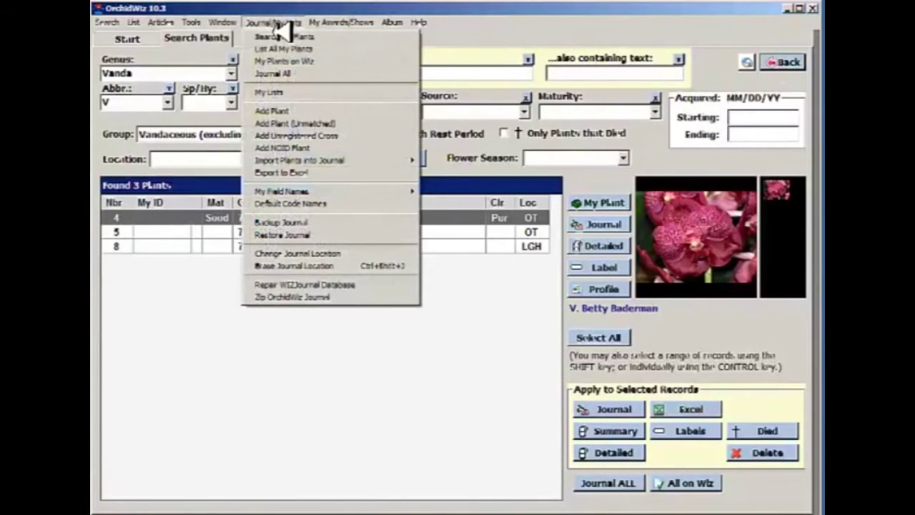
{"action": "left_click", "coordinate": [302, 53]}
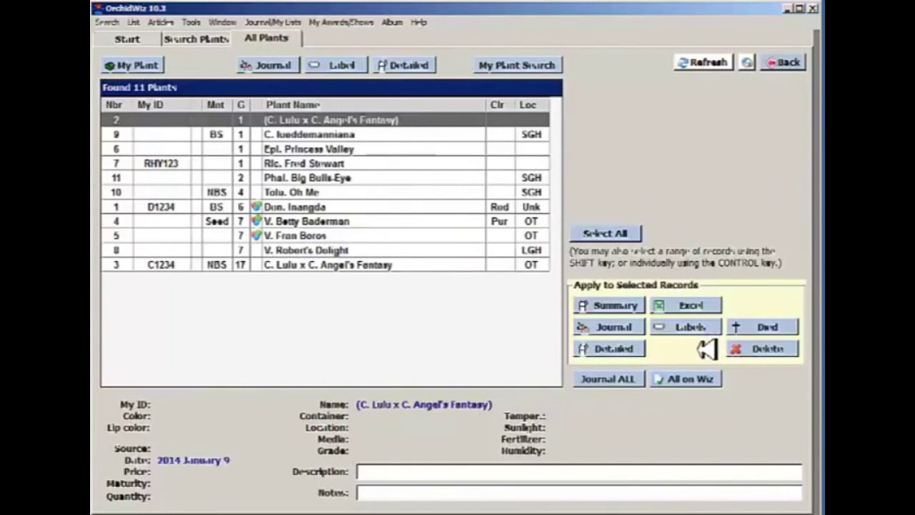
{"action": "double_click", "coordinate": [311, 150]}
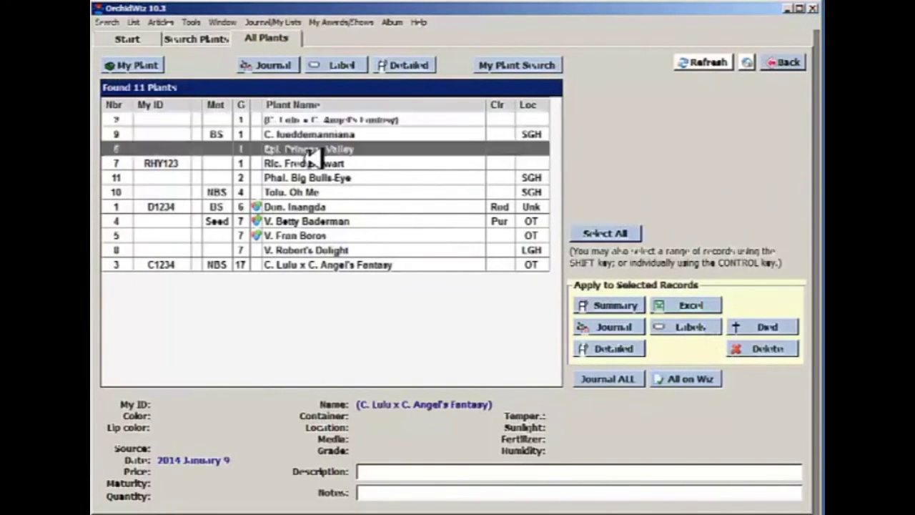